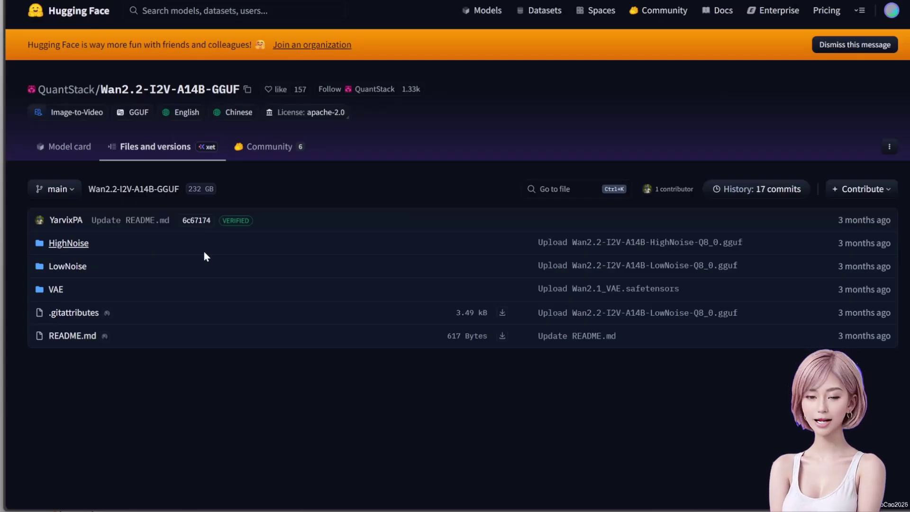
# Step: Look through the HighNoise, LowNoise and VAE folders of the QuantStack Wan2.2-I2V-A14B-GGUF repository for the Q5_K_S models and the VAE
pyautogui.click(204, 254)
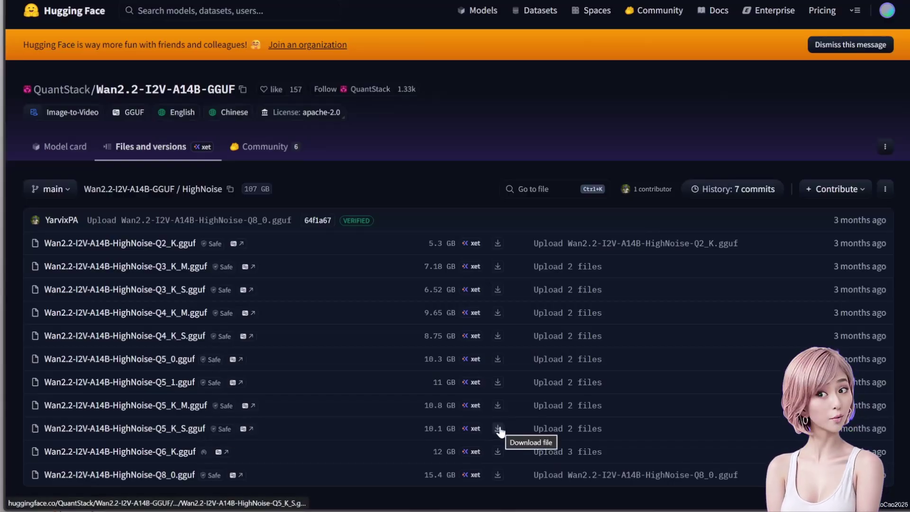
pyautogui.click(172, 154)
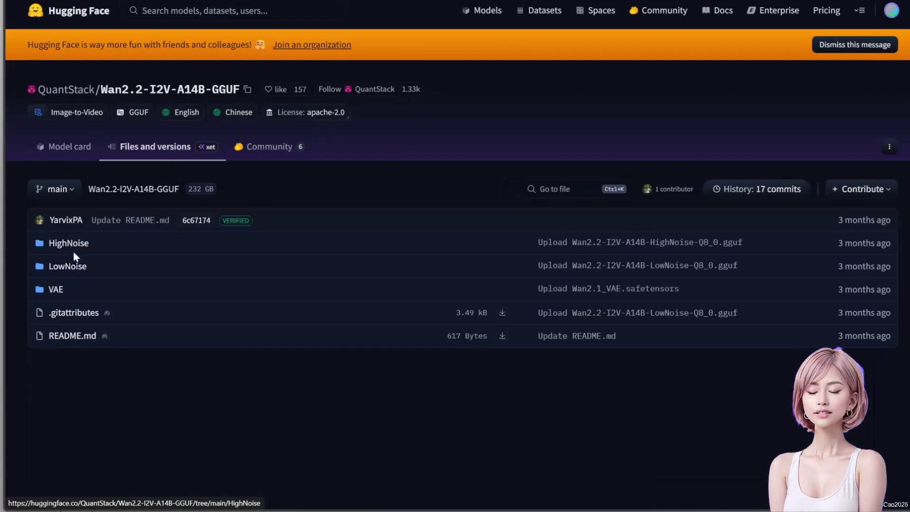
pyautogui.click(68, 267)
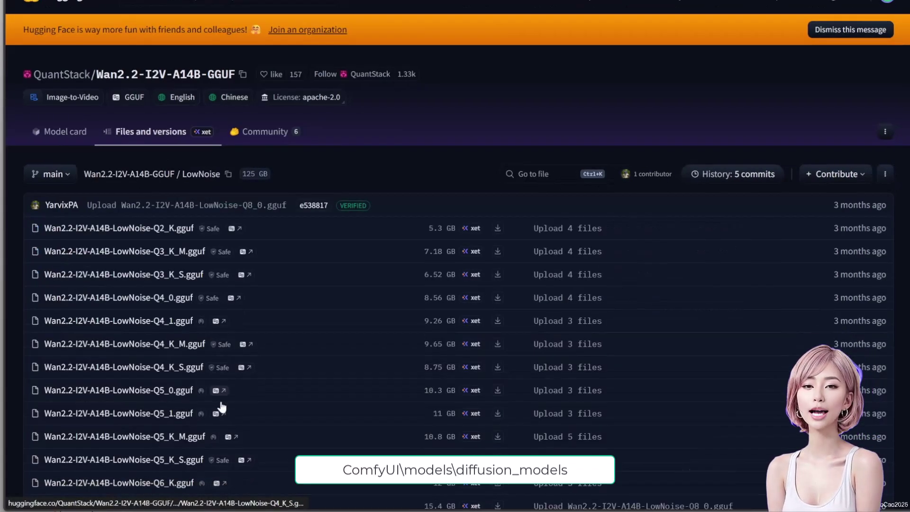
pyautogui.scroll(-2, 220, 403)
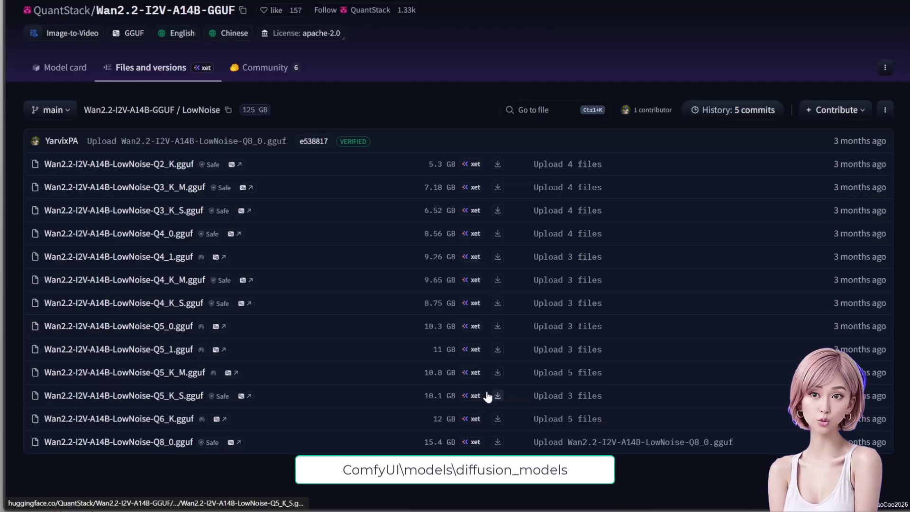
pyautogui.click(165, 83)
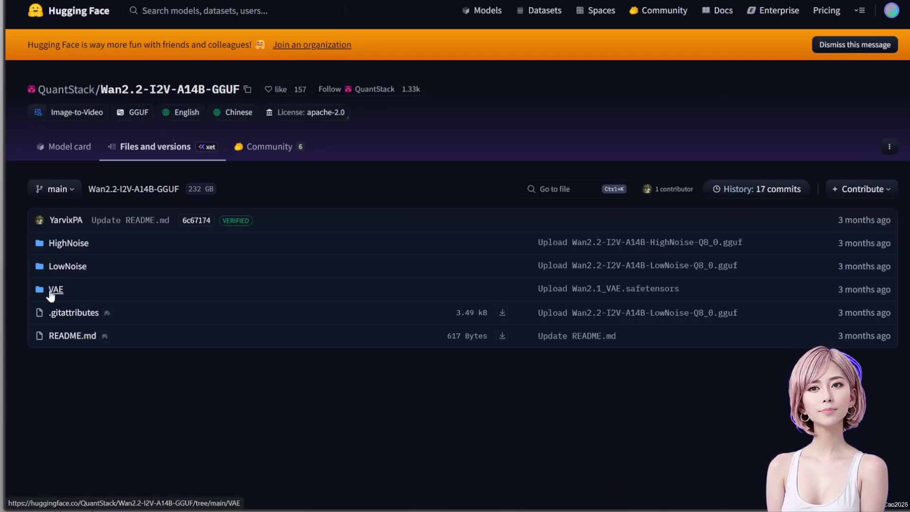
pyautogui.click(54, 289)
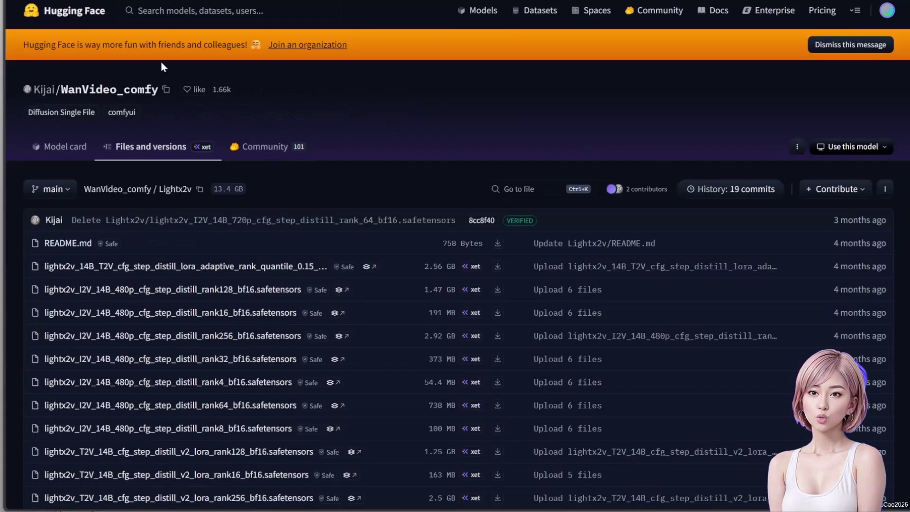
# Step: Download lightx2v_I2V_14B_480p_cfg_step_distill_rank128_bf16.safetensors from the Lightx2v folder of Kijai/WanVideo_comfy
pyautogui.scroll(-4, 220, 355)
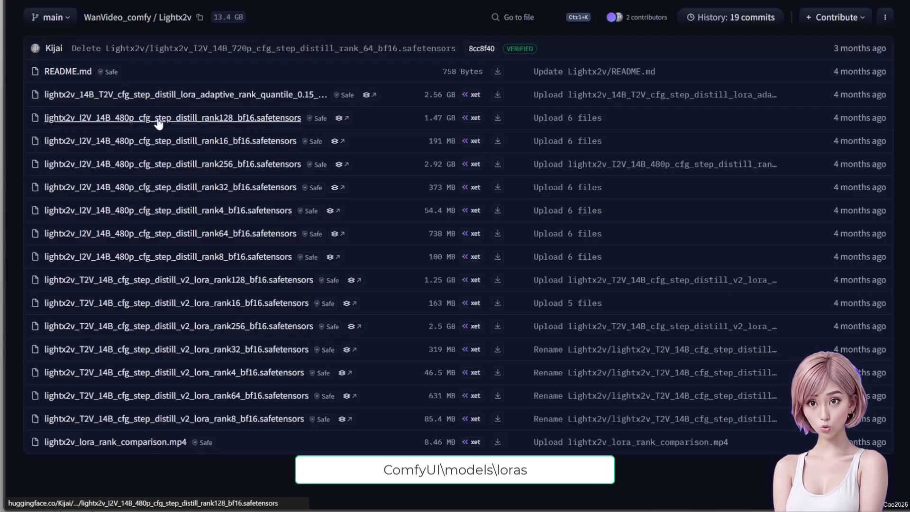
pyautogui.click(500, 116)
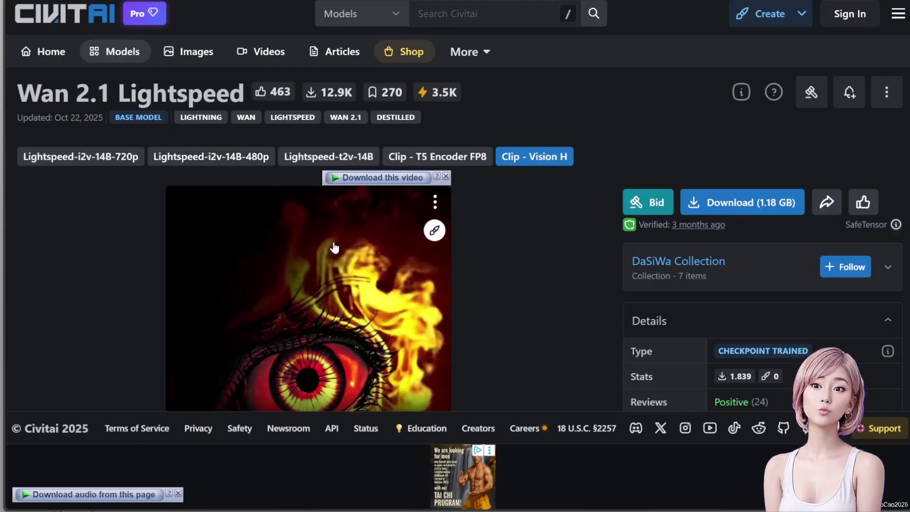
# Step: Look over the Clip - Vision H version of the Wan 2.1 Lightspeed model and its details
pyautogui.scroll(-5, 348, 244)
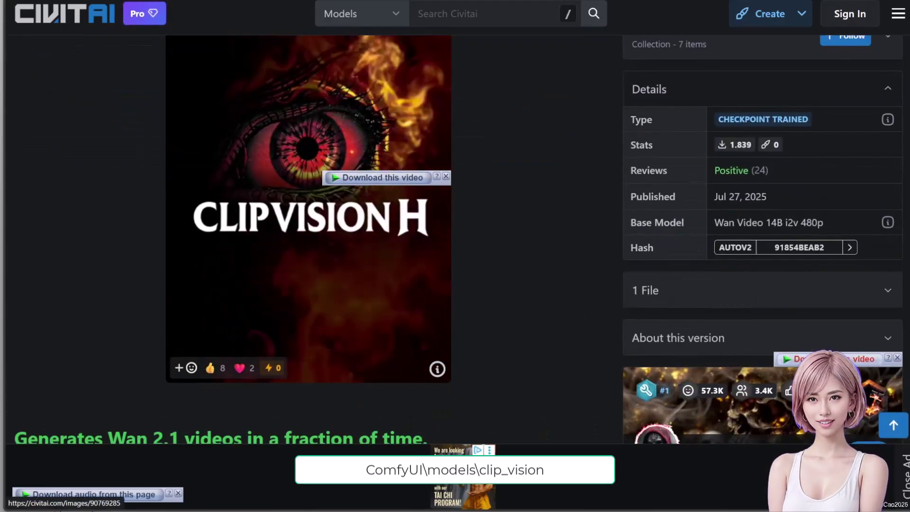
pyautogui.scroll(1, 640, 305)
pyautogui.scroll(3, 647, 304)
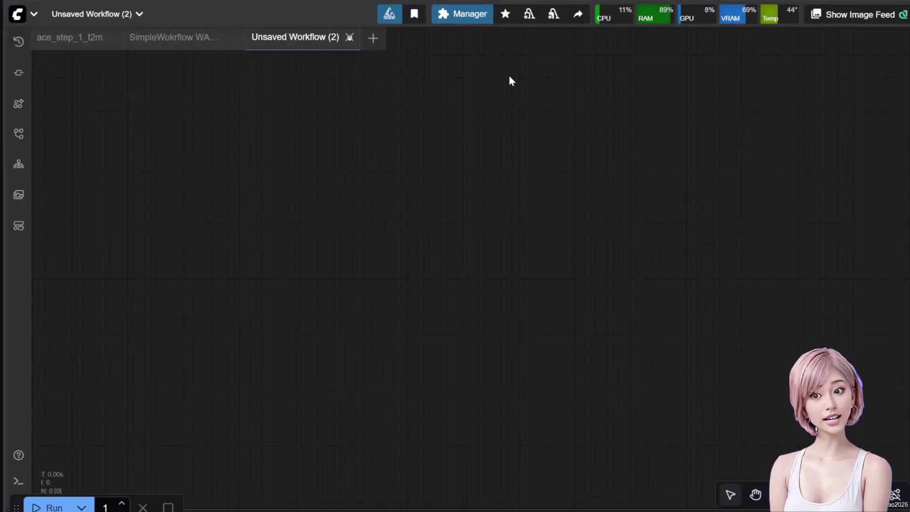
# Step: Search ComfyUI's custom nodes for comfyui-gguf and kj, and close the manager
pyautogui.click(462, 14)
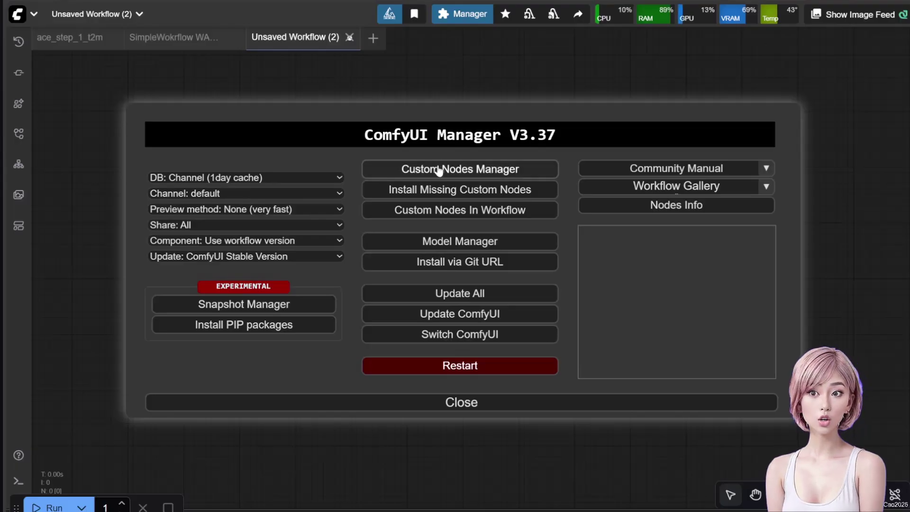
pyautogui.click(439, 171)
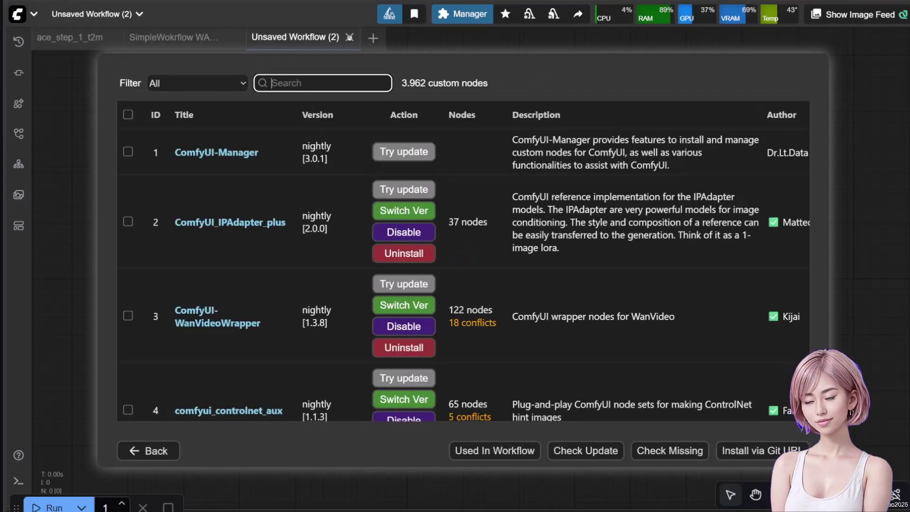
pyautogui.write('comfyui-gguf')
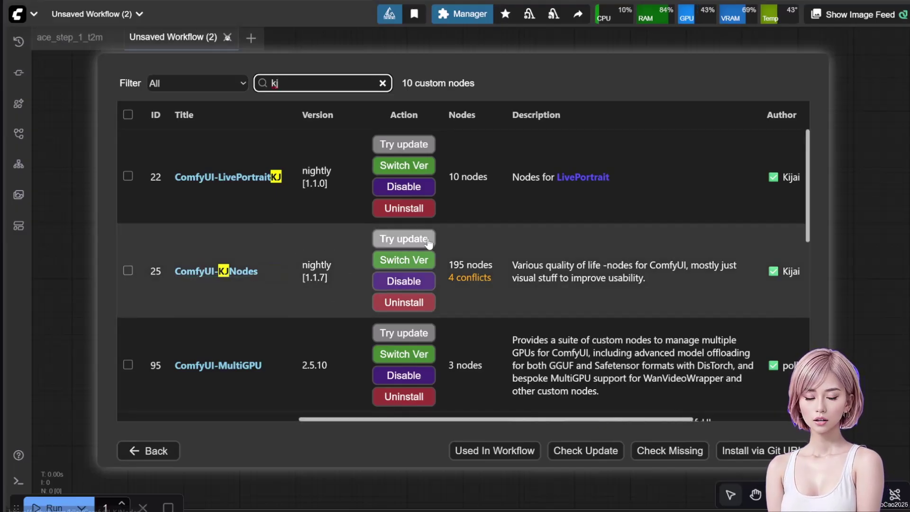
pyautogui.click(156, 452)
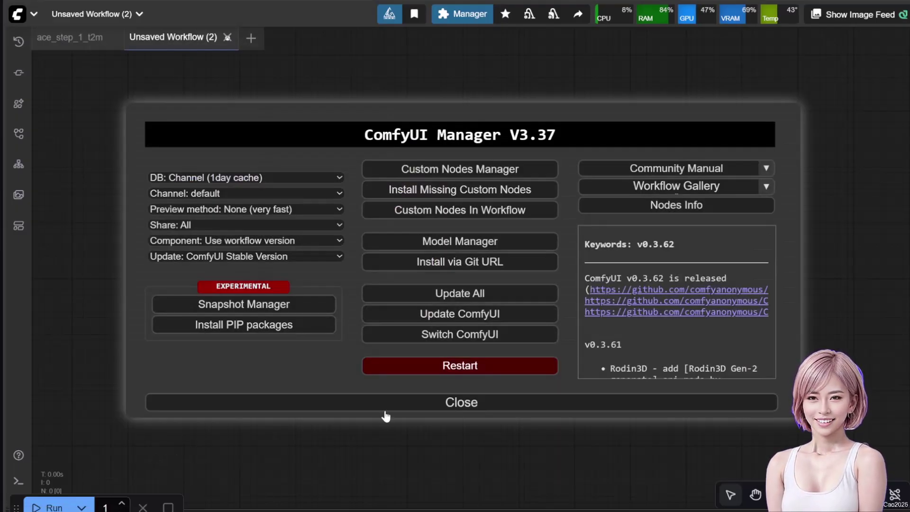
pyautogui.click(335, 400)
# Step: Add a Unet Loader (GGUF) node to the empty workflow and place a clone of it below
pyautogui.doubleClick(339, 218)
pyautogui.write('unet load')
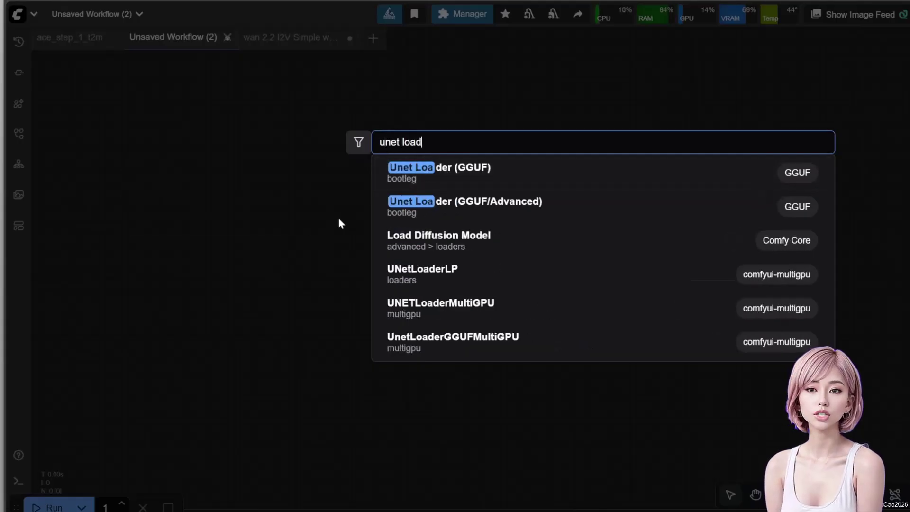
pyautogui.click(490, 175)
pyautogui.scroll(3, 378, 260)
pyautogui.click(415, 189)
pyautogui.moveTo(472, 199)
pyautogui.mouseDown()
pyautogui.moveTo(354, 209)
pyautogui.moveTo(317, 307)
pyautogui.moveTo(314, 364)
pyautogui.mouseUp()
pyautogui.rightClick(274, 211)
pyautogui.click(292, 485)
# Step: Load wan2.2_i2v_high_noise_14B_Q5_K_S.gguf in the upper Unet Loader and wan2.2_i2v_low_noise_14B_Q5_K_S.gguf in the lower one
pyautogui.click(321, 241)
pyautogui.write('high')
pyautogui.click(387, 270)
pyautogui.click(351, 399)
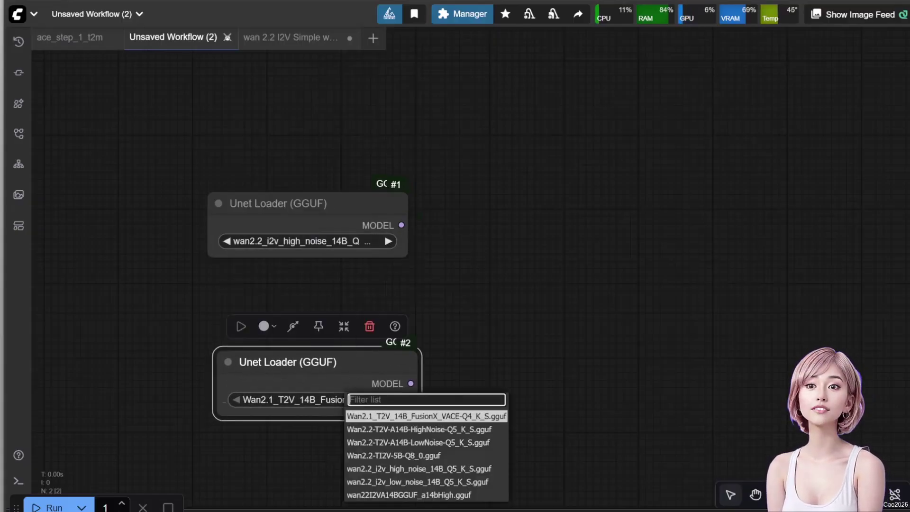
pyautogui.write('low')
pyautogui.press('Down')
pyautogui.press('Return')
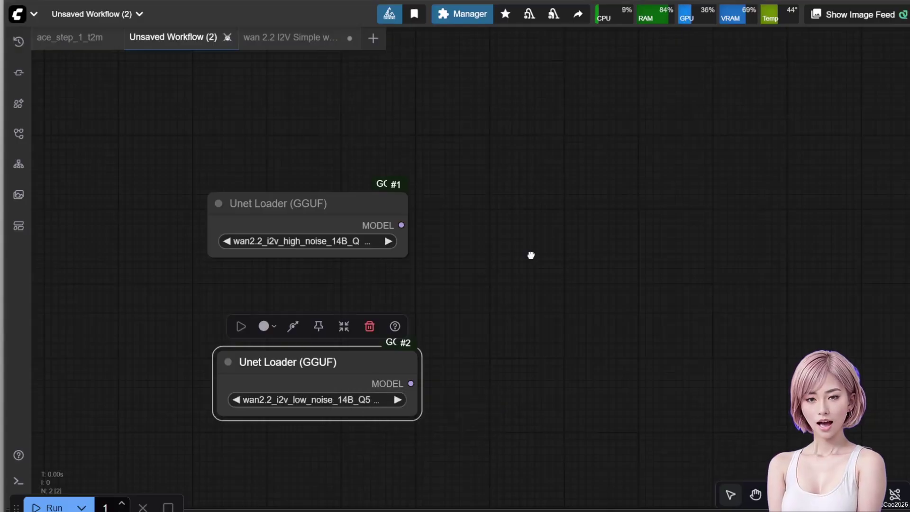
# Step: Add a Load CLIP node beside the Unet Loaders and move the low-noise loader further down
pyautogui.doubleClick(441, 303)
pyautogui.write('load clip')
pyautogui.press('Return')
pyautogui.moveTo(343, 363); pyautogui.dragTo(344, 417)
# Step: Set Load CLIP to umt5_xxl_fp16.safetensors with type wan, and arrange it between the high-noise and low-noise loaders
pyautogui.click(488, 331)
pyautogui.write('umt')
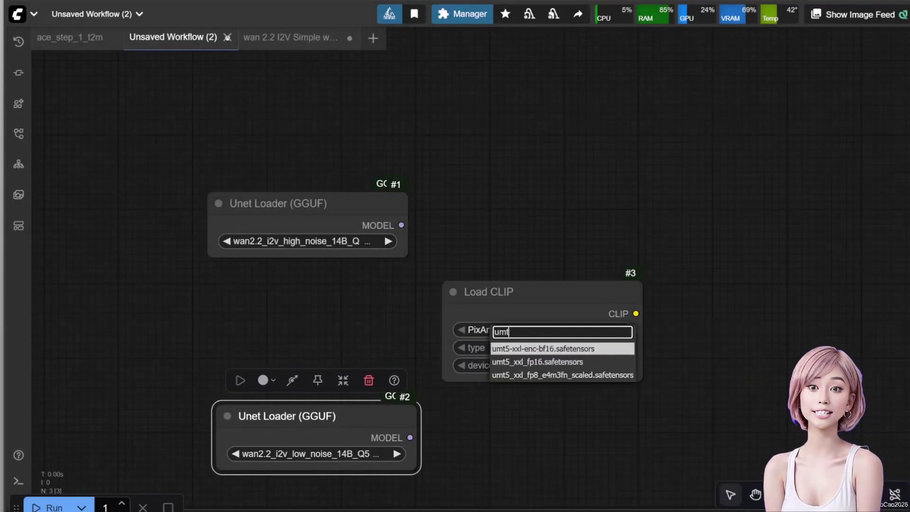
pyautogui.click(572, 361)
pyautogui.click(577, 349)
pyautogui.write('wan')
pyautogui.click(583, 367)
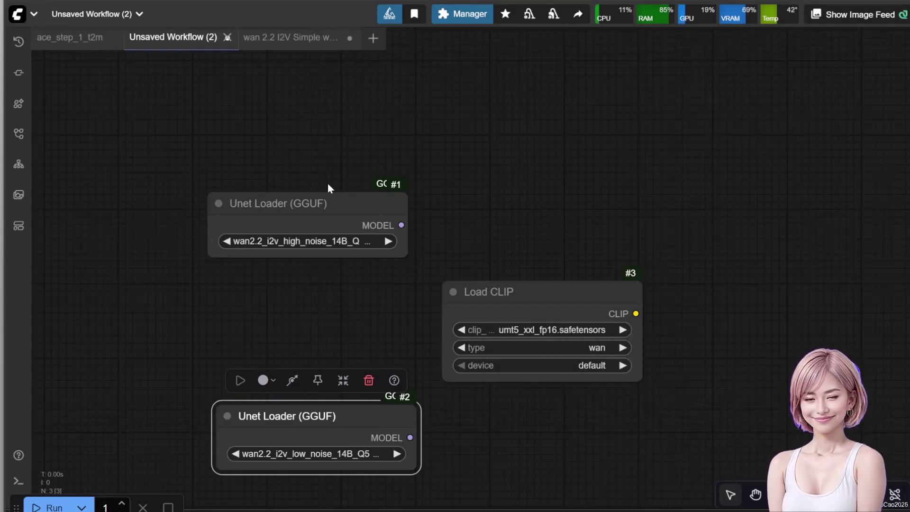
pyautogui.moveTo(397, 234); pyautogui.dragTo(420, 137)
pyautogui.moveTo(593, 290); pyautogui.dragTo(455, 239)
# Step: Add a Load LoRA node beside the loaders and choose the lightx2v I2V 14B 480p LoRA from the WAN folder
pyautogui.doubleClick(605, 189)
pyautogui.write('load lora')
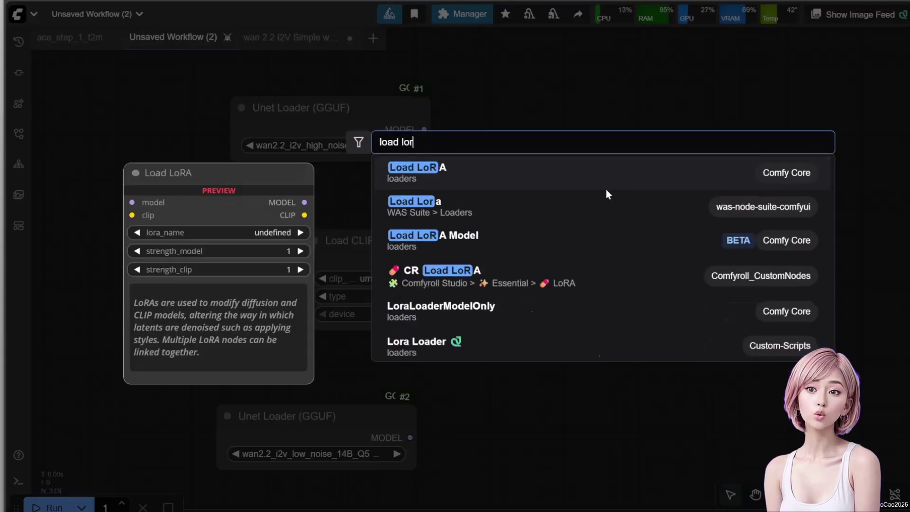
pyautogui.press('Return')
pyautogui.click(733, 239)
pyautogui.click(685, 246)
# Step: Clone the Load LoRA node and place the copy directly below the original
pyautogui.click(718, 200)
pyautogui.rightClick(719, 200)
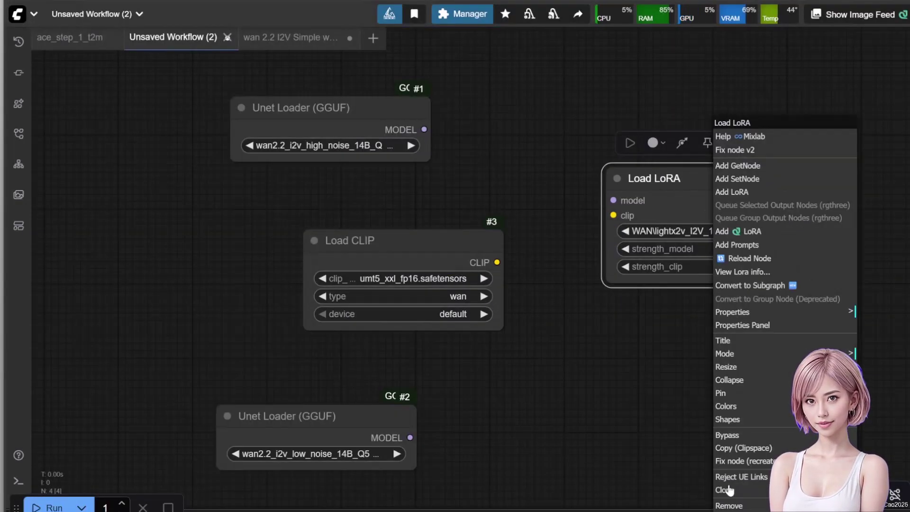
pyautogui.click(725, 490)
pyautogui.moveTo(690, 203)
pyautogui.mouseDown()
pyautogui.moveTo(687, 349)
pyautogui.moveTo(683, 332)
pyautogui.mouseUp()
# Step: Connect the high-noise loader to the upper Load LoRA, the low-noise loader to the lower one, and Load CLIP to both
pyautogui.moveTo(424, 129)
pyautogui.mouseDown()
pyautogui.moveTo(545, 183)
pyautogui.moveTo(613, 200)
pyautogui.mouseUp()
pyautogui.moveTo(411, 436); pyautogui.dragTo(613, 369)
pyautogui.moveTo(496, 262); pyautogui.dragTo(613, 215)
pyautogui.moveTo(497, 263); pyautogui.dragTo(614, 384)
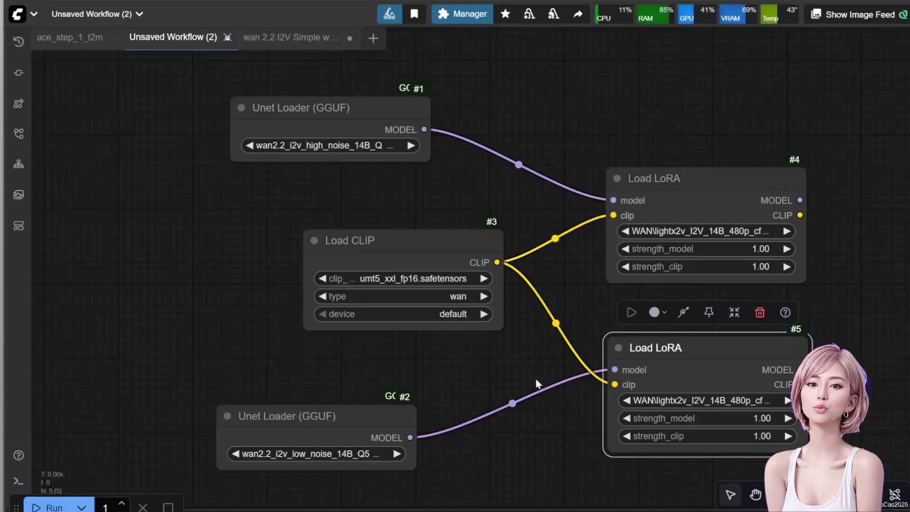
pyautogui.click(524, 366)
# Step: Add a ModelSamplingSD3 node beyond the Load LoRA nodes and place a clone of it below
pyautogui.scroll(-3, 248, 299)
pyautogui.moveTo(248, 298); pyautogui.dragTo(139, 298)
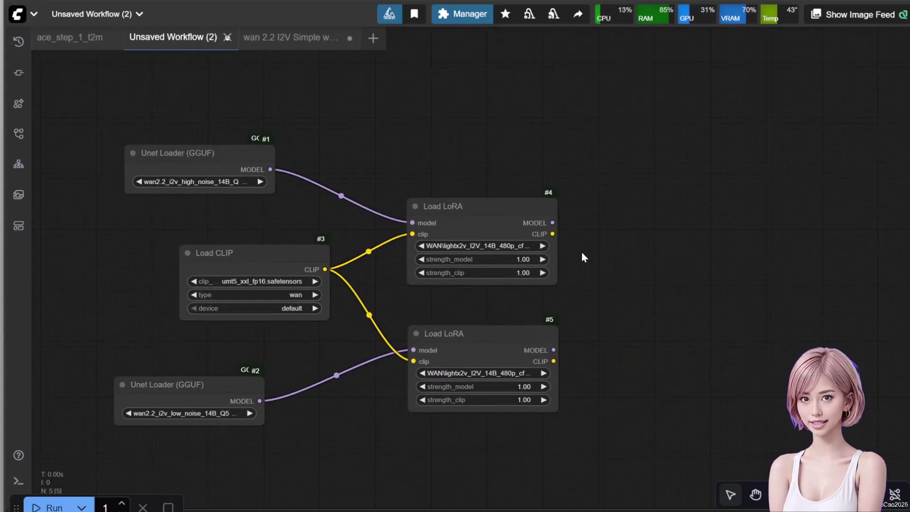
pyautogui.doubleClick(661, 238)
pyautogui.write('sd3')
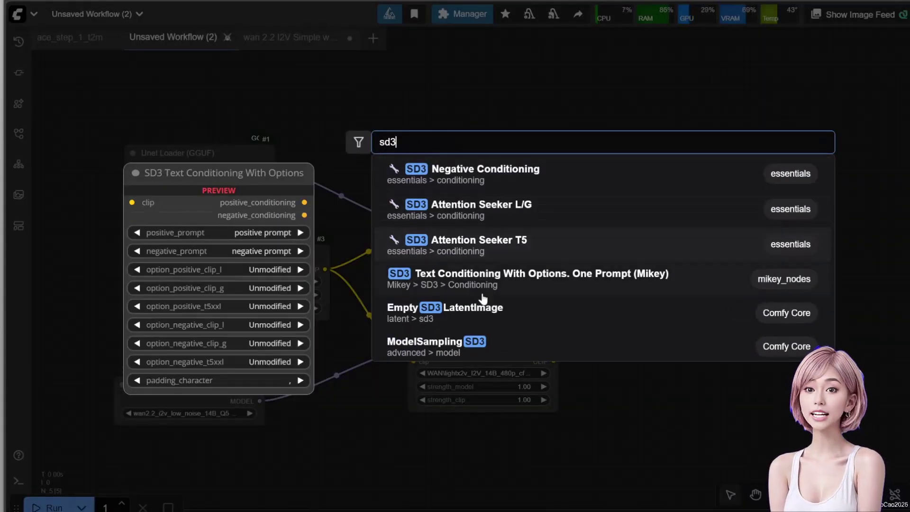
pyautogui.click(480, 339)
pyautogui.rightClick(704, 231)
pyautogui.click(727, 488)
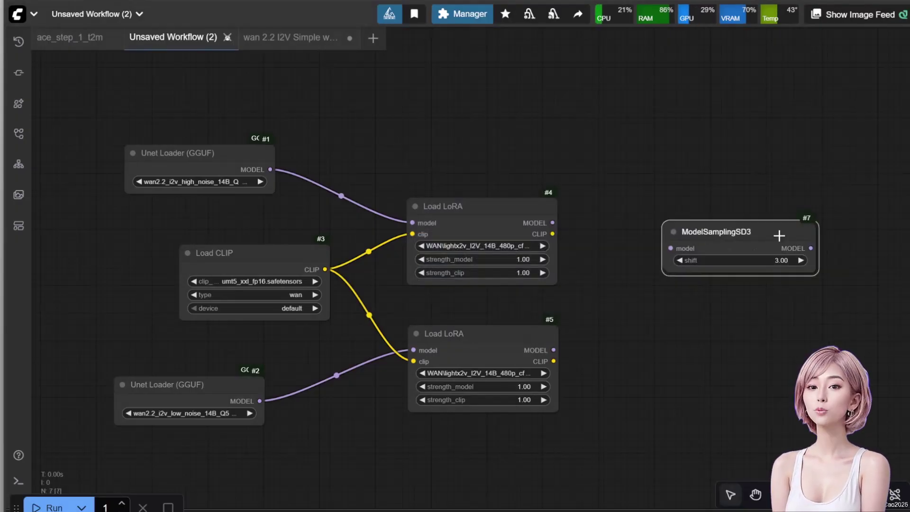
pyautogui.moveTo(782, 254); pyautogui.dragTo(768, 366)
# Step: Set the shift of both ModelSamplingSD3 nodes to 5.00
pyautogui.click(777, 247)
pyautogui.click(752, 259)
pyautogui.write('5')
pyautogui.press('Return')
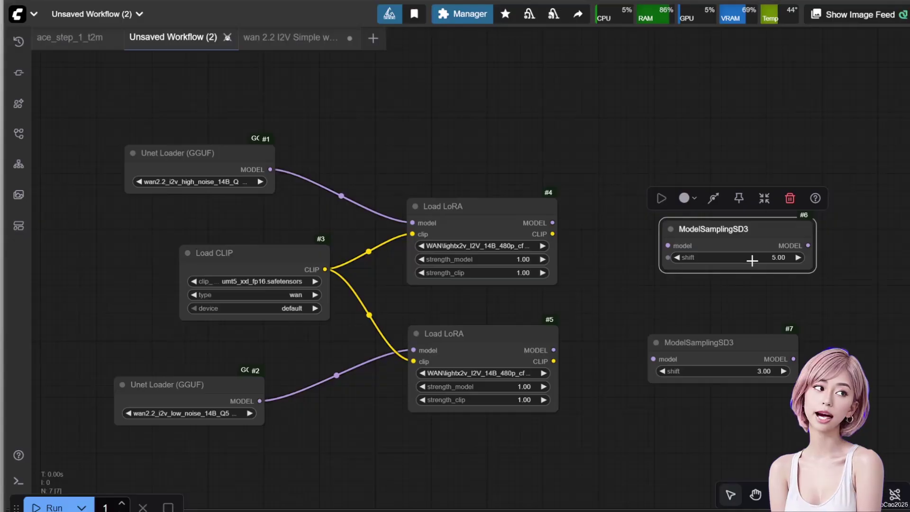
pyautogui.click(751, 373)
pyautogui.write('5')
pyautogui.press('Return')
# Step: Connect each Load LoRA's model output to its ModelSamplingSD3 node and spread these two nodes apart vertically
pyautogui.moveTo(557, 224); pyautogui.dragTo(668, 245)
pyautogui.moveTo(553, 350); pyautogui.dragTo(653, 359)
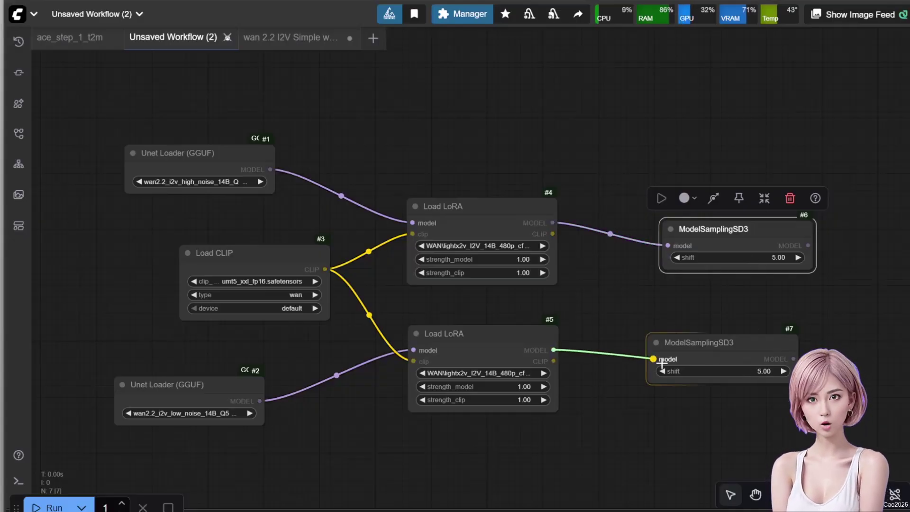
pyautogui.moveTo(725, 228); pyautogui.dragTo(683, 116)
pyautogui.moveTo(714, 360); pyautogui.dragTo(732, 433)
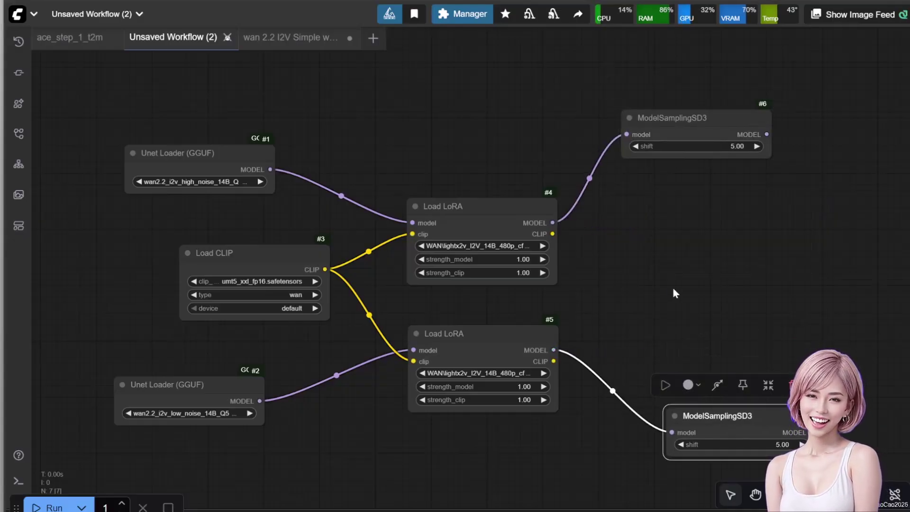
# Step: Add a CLIP Text Encode (Prompt) node between the two ModelSamplingSD3 nodes and resize it wider and shorter
pyautogui.doubleClick(672, 292)
pyautogui.write('clip t')
pyautogui.click(583, 171)
pyautogui.moveTo(815, 327); pyautogui.dragTo(883, 286)
# Step: Clone the CLIP Text Encode (Prompt) node below itself and connect the upper Load LoRA's CLIP output to both prompt nodes
pyautogui.rightClick(654, 211)
pyautogui.click(674, 490)
pyautogui.moveTo(692, 226); pyautogui.dragTo(704, 317)
pyautogui.moveTo(667, 211); pyautogui.dragTo(679, 208)
pyautogui.moveTo(553, 234); pyautogui.dragTo(614, 307)
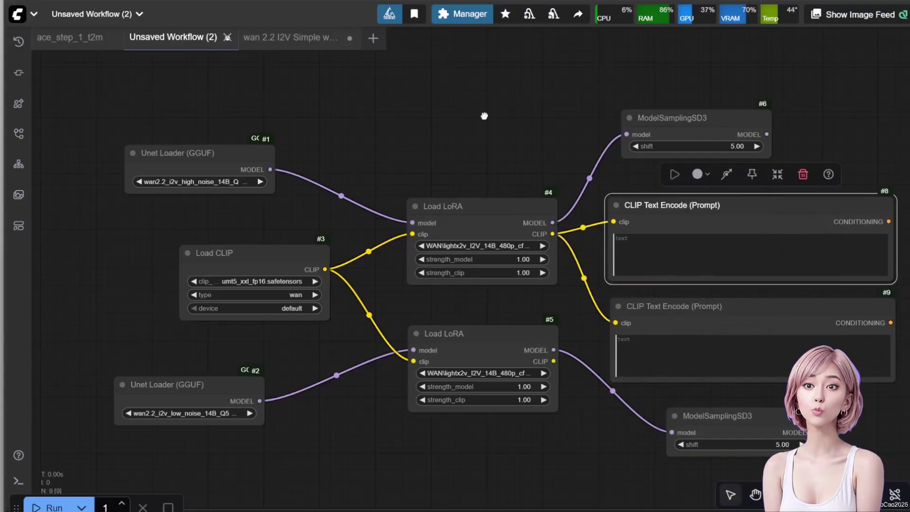
pyautogui.click(485, 116)
# Step: Add a Load Image node in the empty area below the low-noise Unet Loader
pyautogui.scroll(-1, 485, 119)
pyautogui.moveTo(415, 410); pyautogui.dragTo(589, 269)
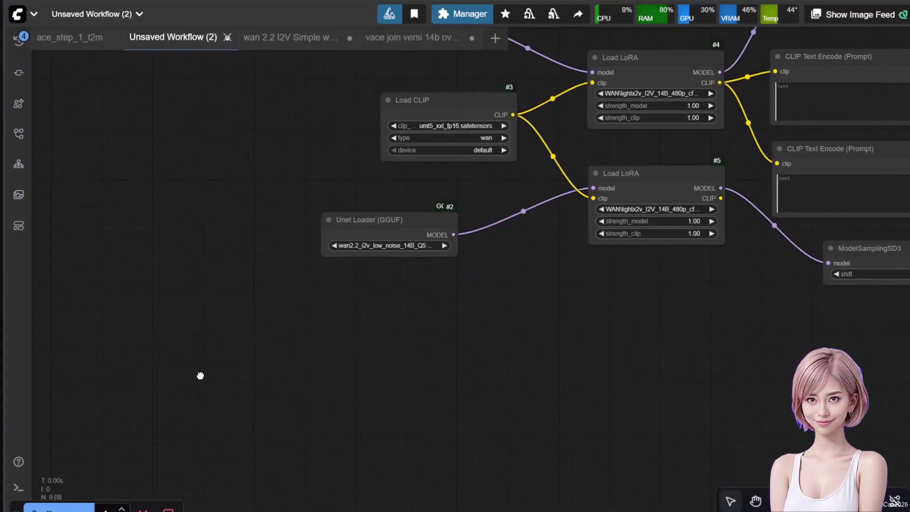
pyautogui.doubleClick(201, 376)
pyautogui.write('load imag')
pyautogui.press('Return')
# Step: Add a Resize Image v2 node beside Load Image and connect the IMAGE output to its image input
pyautogui.scroll(-2, 427, 379)
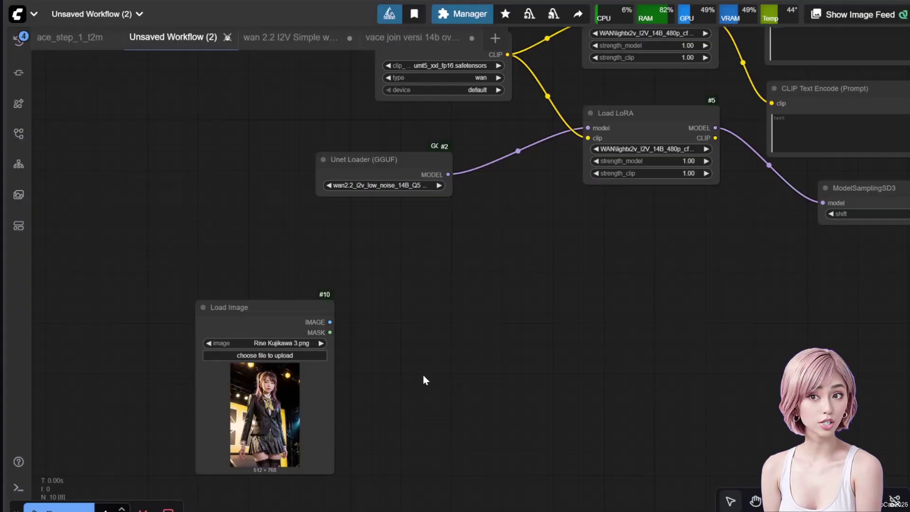
pyautogui.scroll(3, 427, 419)
pyautogui.scroll(1, 448, 377)
pyautogui.moveTo(414, 422); pyautogui.dragTo(459, 369)
pyautogui.scroll(1, 447, 373)
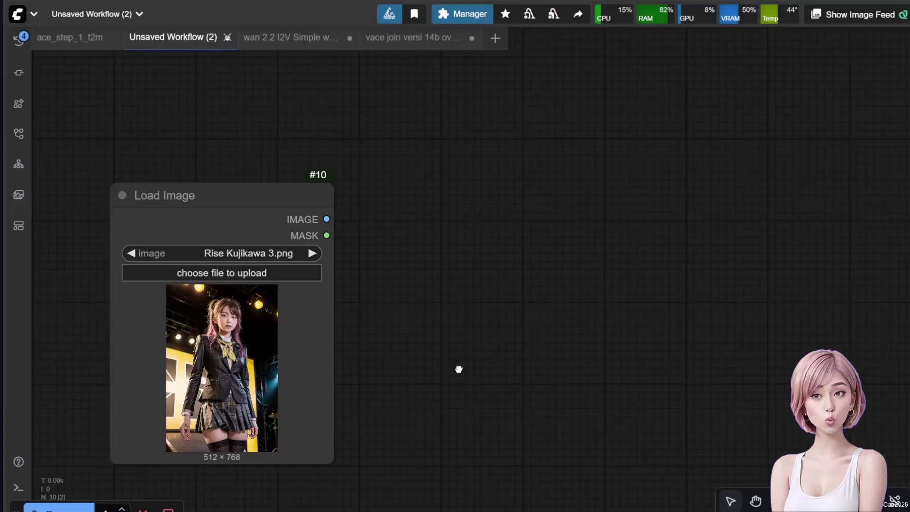
pyautogui.doubleClick(459, 234)
pyautogui.write('resize image v2')
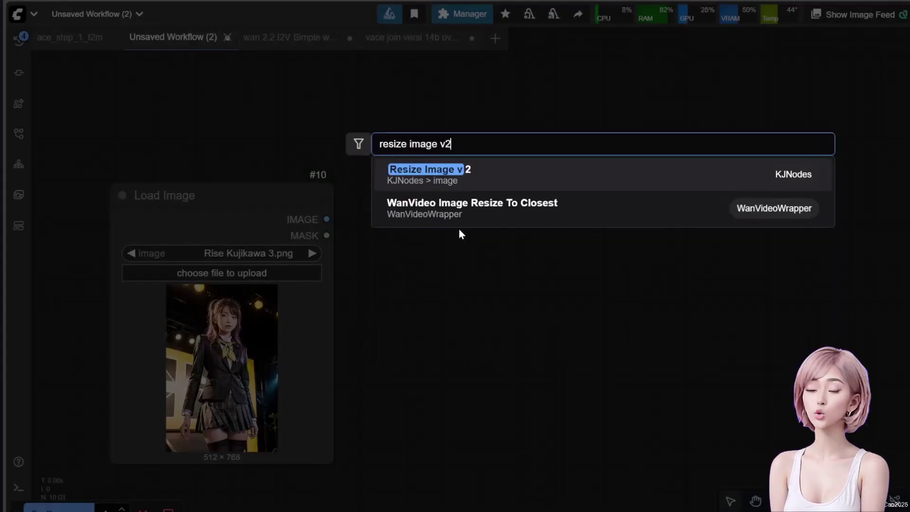
pyautogui.click(464, 175)
pyautogui.moveTo(487, 217); pyautogui.dragTo(427, 187)
pyautogui.moveTo(326, 219); pyautogui.dragTo(410, 211)
# Step: Set the Resize Image v2 node's width to 480 and height to 848
pyautogui.click(574, 278)
pyautogui.write('480')
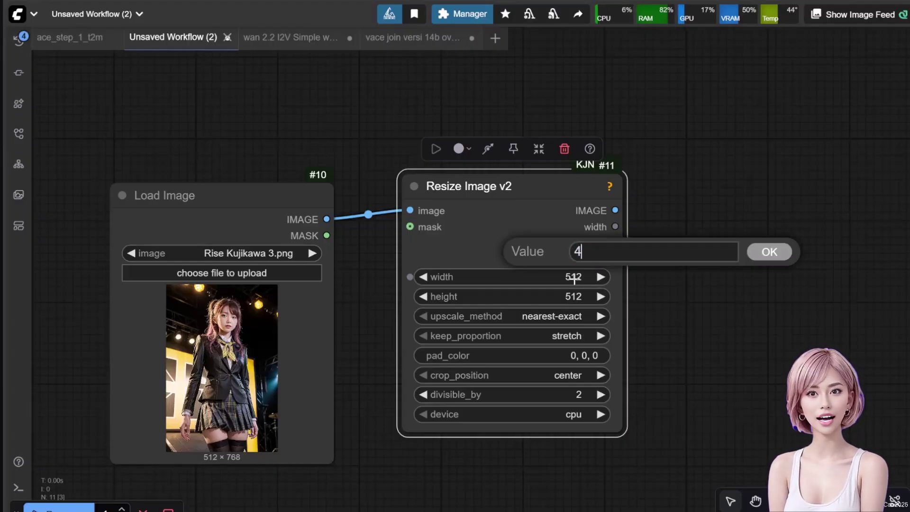
pyautogui.press('Return')
pyautogui.click(574, 298)
pyautogui.write('848')
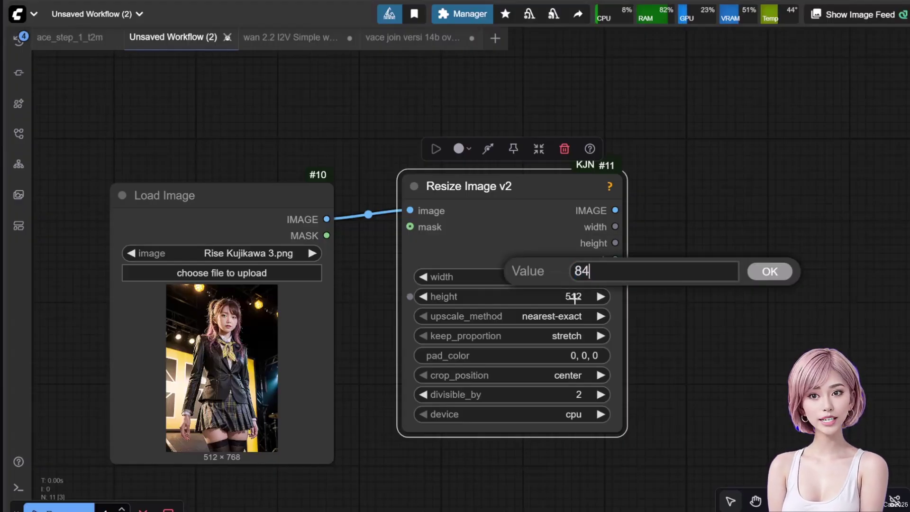
pyautogui.press('Return')
# Step: Set the Resize Image v2 node's upscale_method to bicubic and keep_proportion to crop
pyautogui.click(569, 317)
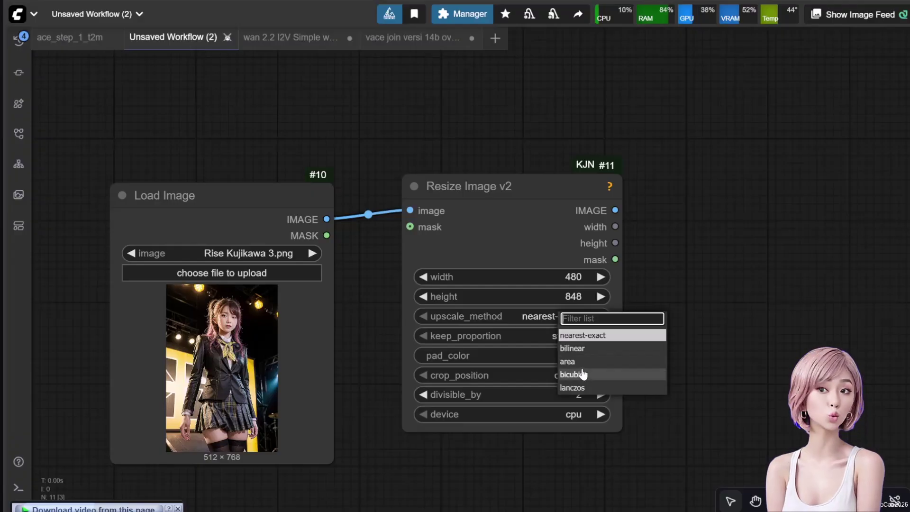
pyautogui.click(580, 374)
pyautogui.click(576, 336)
pyautogui.click(577, 404)
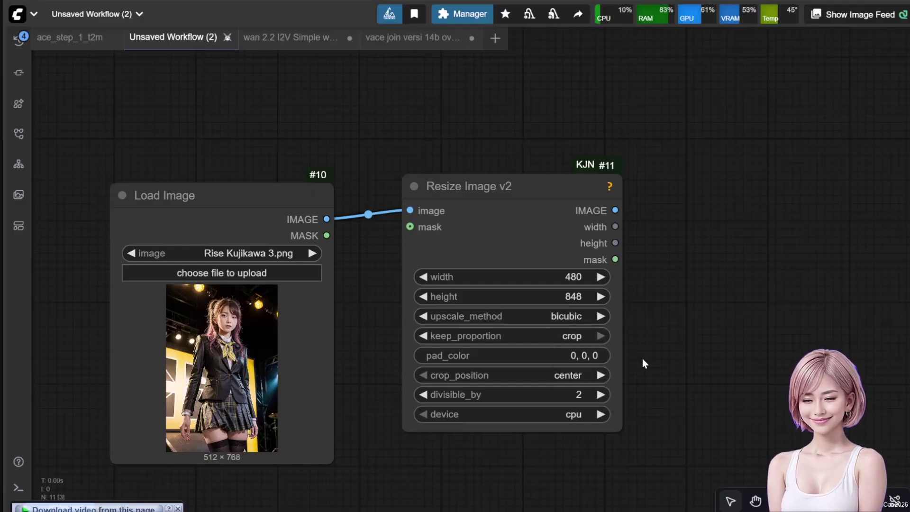
# Step: Add the WanImageToVideo node from Comfy Core's conditioning video models and place it to the right of Resize Image v2
pyautogui.scroll(-1, 711, 294)
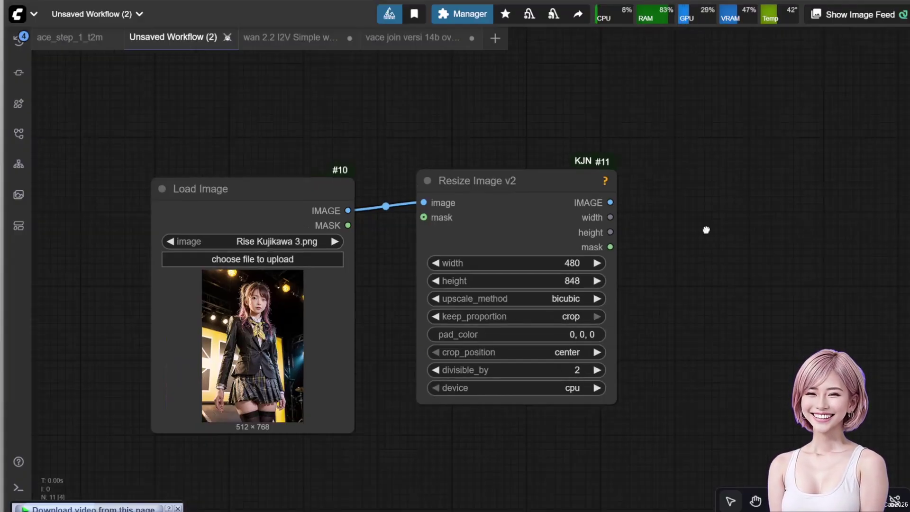
pyautogui.doubleClick(706, 234)
pyautogui.write('wanimageto')
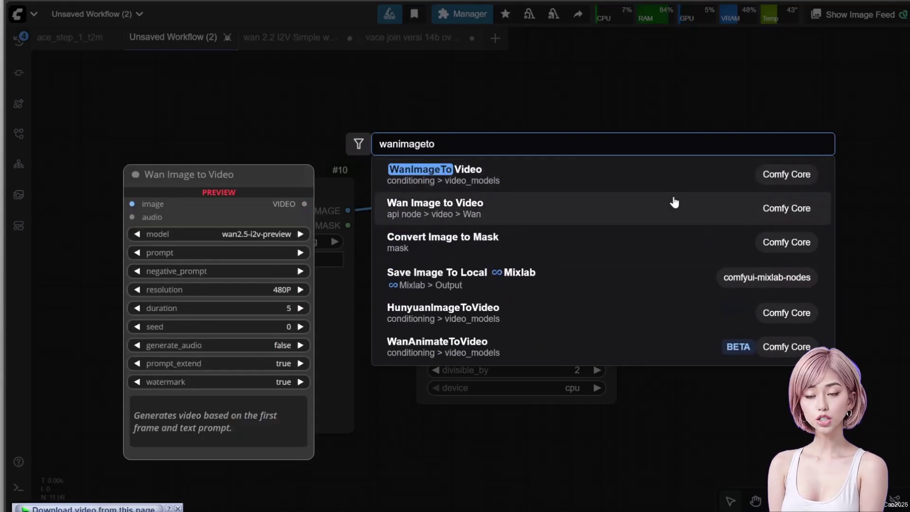
pyautogui.press('Return')
pyautogui.moveTo(792, 238); pyautogui.dragTo(789, 189)
# Step: Connect Resize Image v2's IMAGE, width and height outputs to WanImageToVideo's start_image, width and height inputs
pyautogui.moveTo(610, 202); pyautogui.dragTo(717, 269)
pyautogui.moveTo(610, 217); pyautogui.dragTo(717, 284)
pyautogui.moveTo(610, 233); pyautogui.dragTo(720, 299)
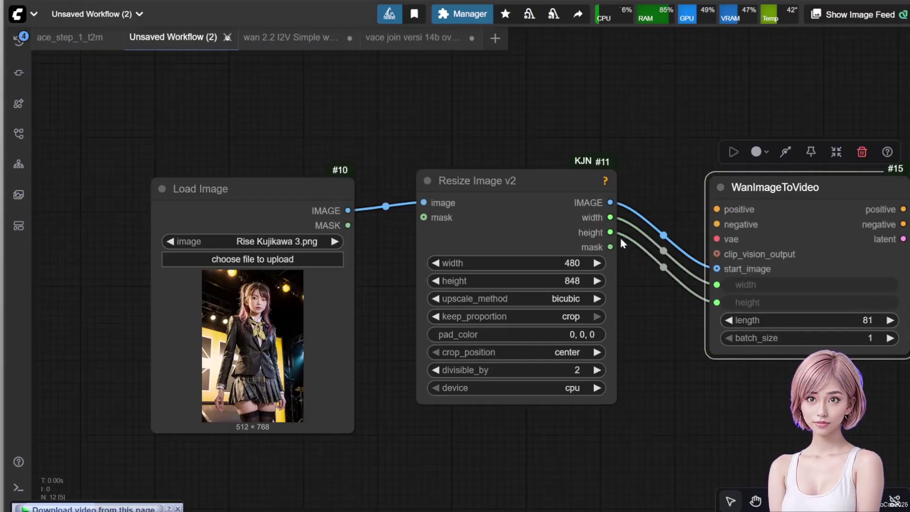
# Step: Add a Load CLIP Vision node above Load Image and choose clip_vision_h.safetensors as its model
pyautogui.moveTo(603, 128); pyautogui.dragTo(637, 200)
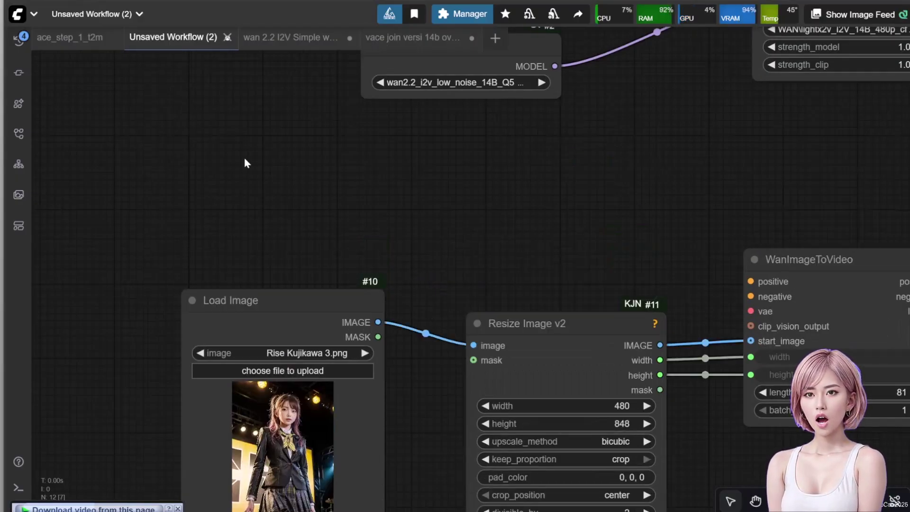
pyautogui.doubleClick(245, 162)
pyautogui.write('load clip')
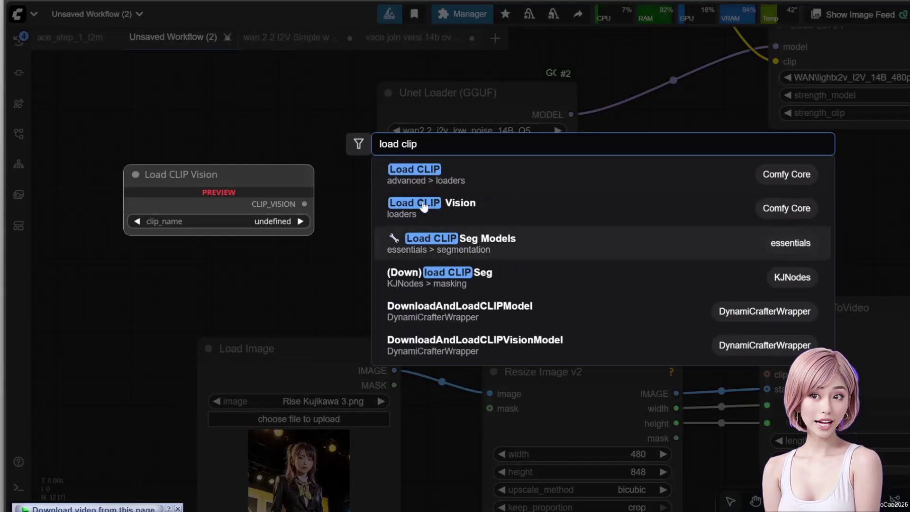
pyautogui.click(422, 214)
pyautogui.click(379, 258)
pyautogui.write('clip_')
pyautogui.click(423, 279)
# Step: Add a CLIP Vision Encode node to the right of Load CLIP Vision
pyautogui.doubleClick(541, 287)
pyautogui.write('clip')
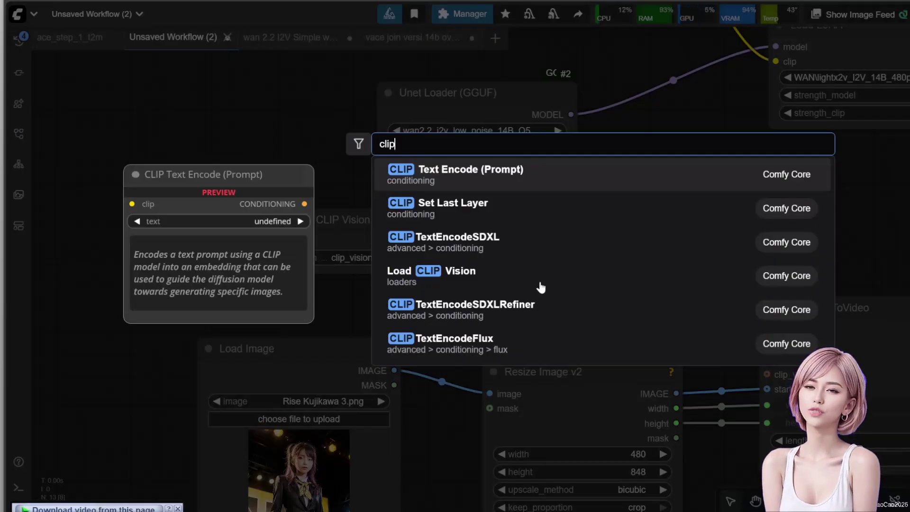
pyautogui.write('visio')
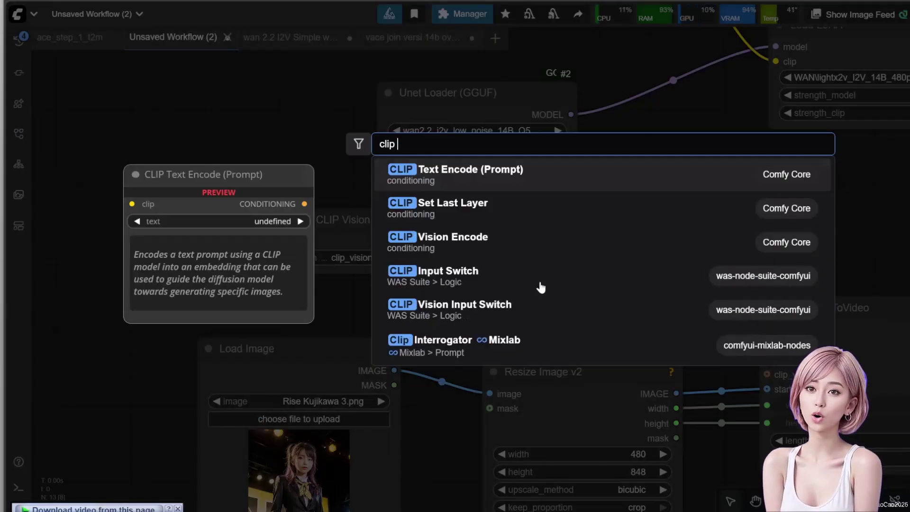
pyautogui.click(550, 177)
pyautogui.moveTo(556, 268); pyautogui.dragTo(554, 232)
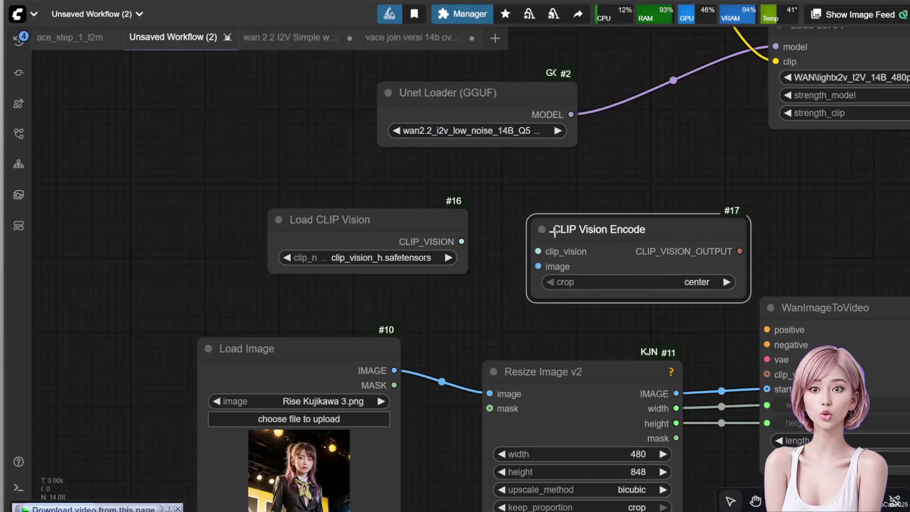
# Step: Feed Load CLIP Vision and the resized IMAGE into CLIP Vision Encode, and link its output to WanImageToVideo's clip_vision_output input
pyautogui.moveTo(826, 221); pyautogui.dragTo(647, 149)
pyautogui.moveTo(676, 241); pyautogui.dragTo(757, 213)
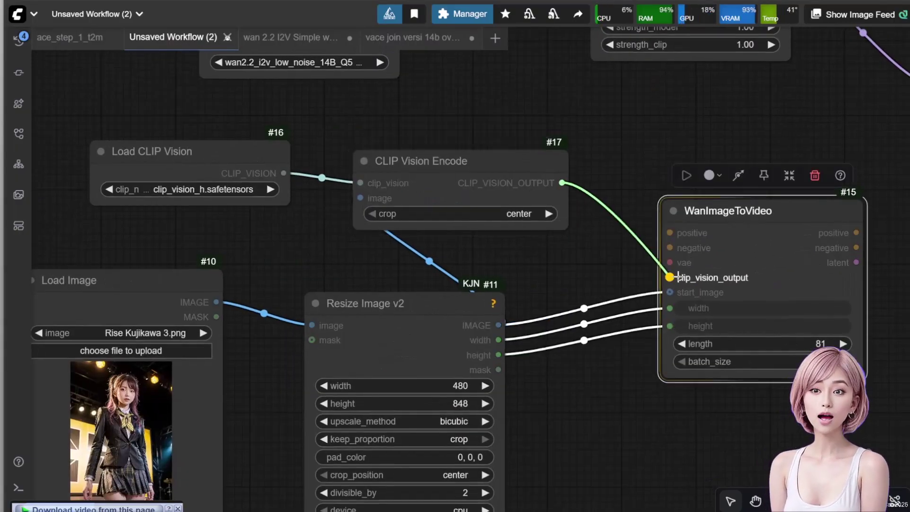
pyautogui.moveTo(678, 277); pyautogui.dragTo(677, 277)
# Step: Add a Load VAE node below WanImageToVideo and select wan_2.1_vae.safetensors
pyautogui.doubleClick(586, 431)
pyautogui.write('load')
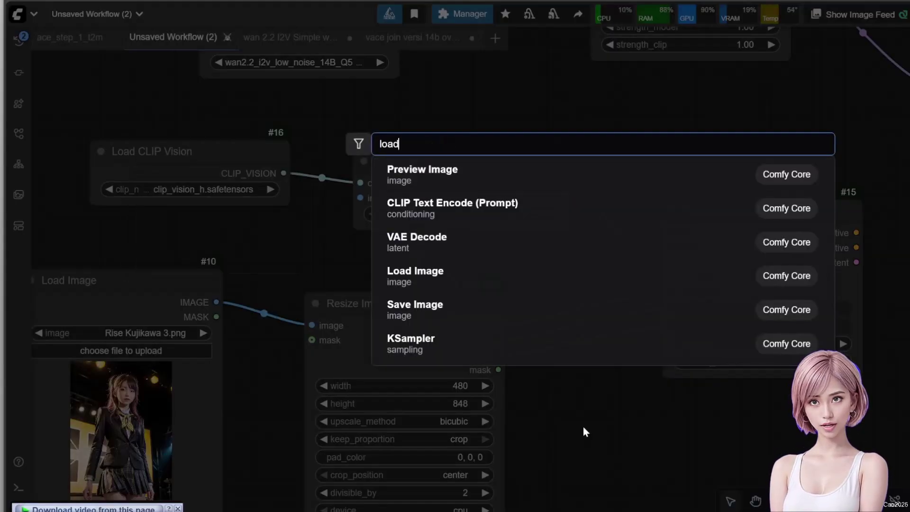
pyautogui.press('Return')
pyautogui.click(668, 453)
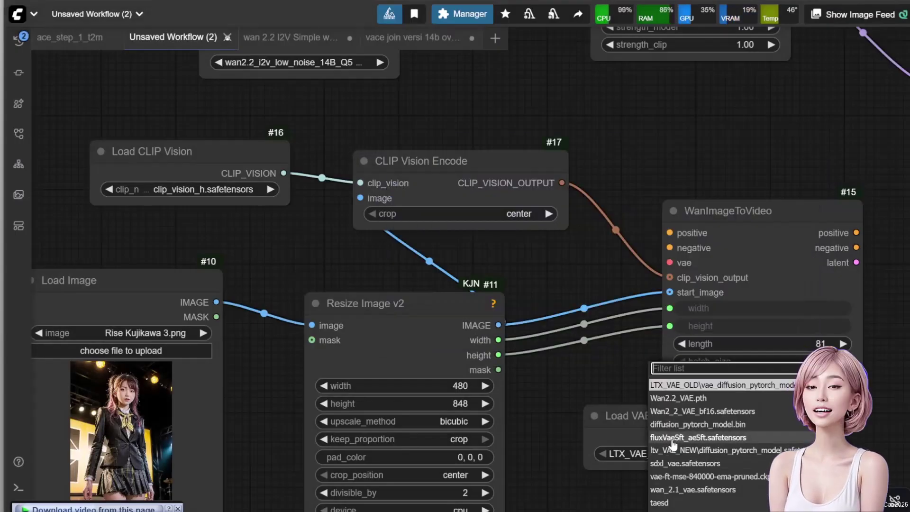
pyautogui.click(680, 489)
# Step: Move the Load VAE node above WanImageToVideo and connect its VAE output to that node's vae input
pyautogui.scroll(-1, 506, 331)
pyautogui.moveTo(550, 359); pyautogui.dragTo(565, 289)
pyautogui.moveTo(668, 345); pyautogui.dragTo(656, 64)
pyautogui.moveTo(647, 124); pyautogui.dragTo(620, 240)
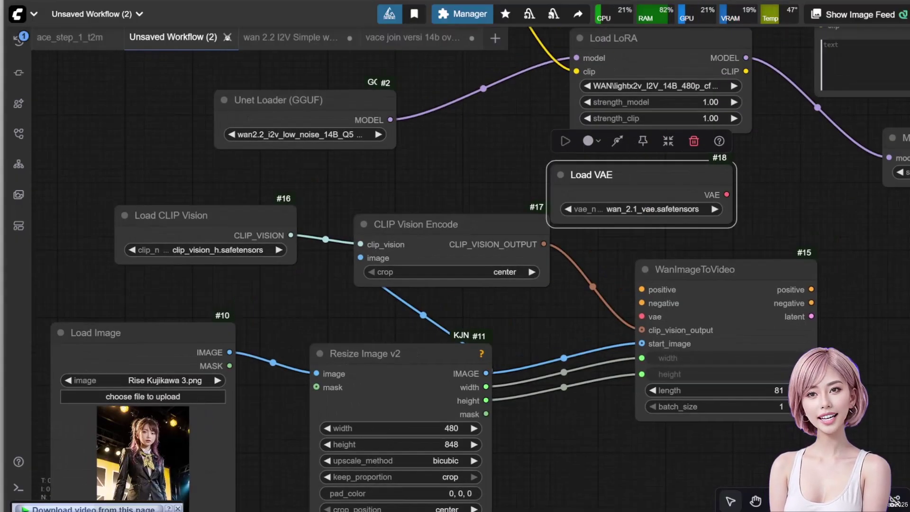
pyautogui.moveTo(731, 195); pyautogui.dragTo(611, 393)
pyautogui.moveTo(686, 279); pyautogui.dragTo(602, 401)
pyautogui.scroll(-3, 710, 260)
pyautogui.moveTo(718, 262); pyautogui.dragTo(533, 210)
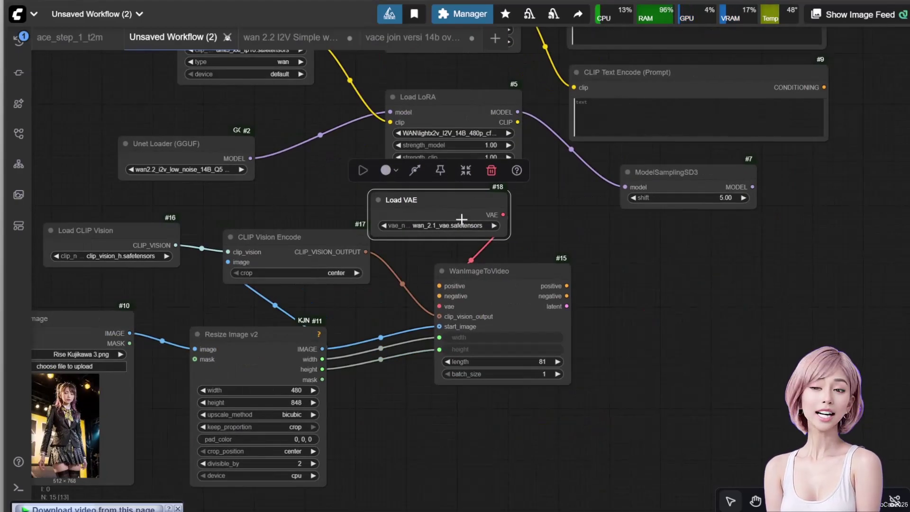
pyautogui.moveTo(445, 209); pyautogui.dragTo(486, 210)
# Step: Move WanImageToVideo to the right of the prompt nodes and connect the upper and lower CONDITIONING outputs to positive and negative
pyautogui.scroll(-2, 694, 333)
pyautogui.moveTo(694, 334); pyautogui.dragTo(538, 419)
pyautogui.moveTo(376, 372); pyautogui.dragTo(738, 157)
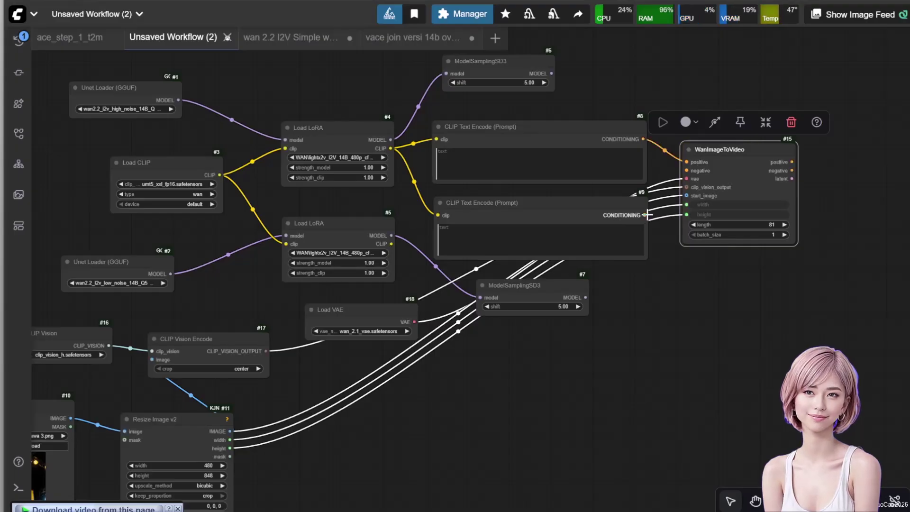
pyautogui.click(733, 344)
# Step: Add a KSampler (Advanced) node to the right of WanImageToVideo
pyautogui.moveTo(650, 409); pyautogui.dragTo(315, 440)
pyautogui.scroll(3, 511, 174)
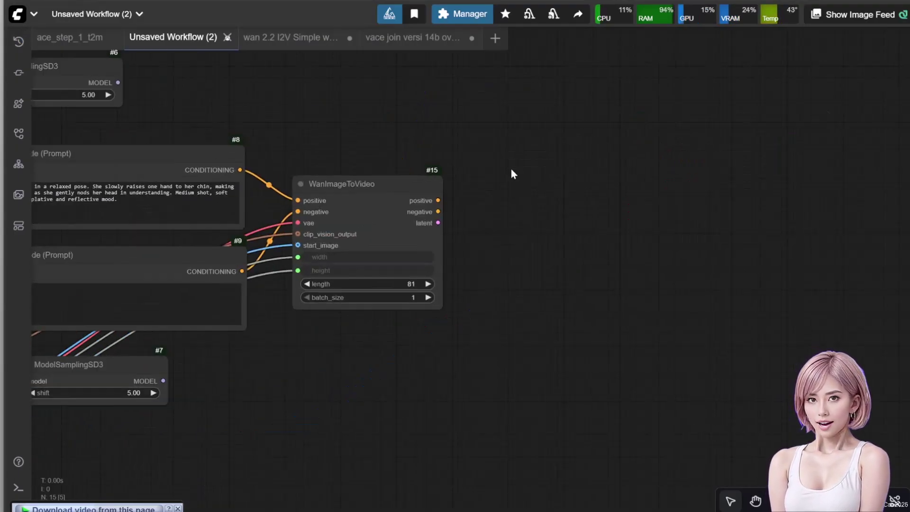
pyautogui.doubleClick(544, 157)
pyautogui.write('K')
pyautogui.press('Down')
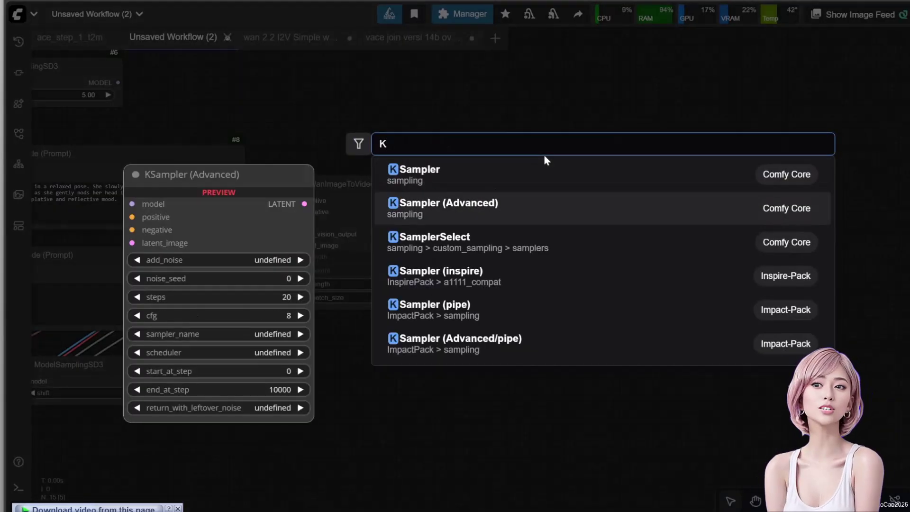
pyautogui.press('Return')
pyautogui.scroll(2, 754, 209)
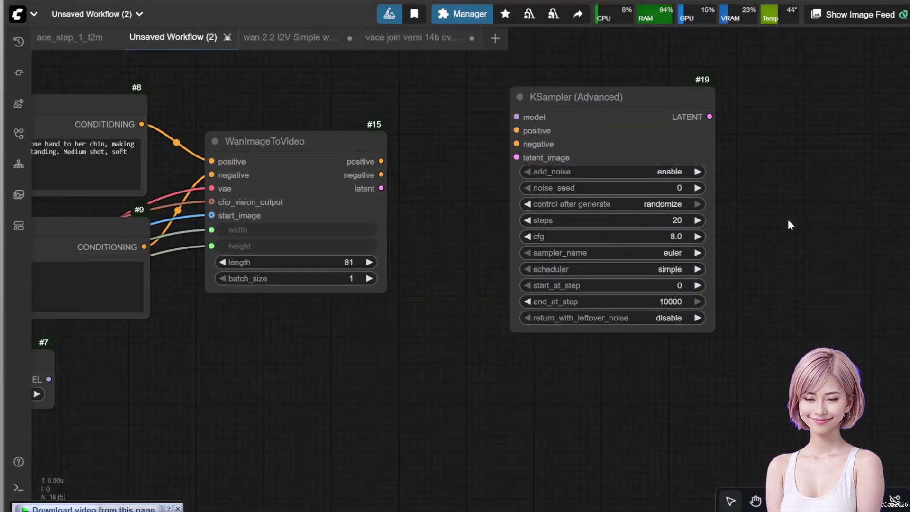
# Step: Set the KSampler (Advanced) to 8 steps, cfg 1.0, sampler lcm, end_at_step 4 and return_with_leftover_noise enable
pyautogui.click(663, 220)
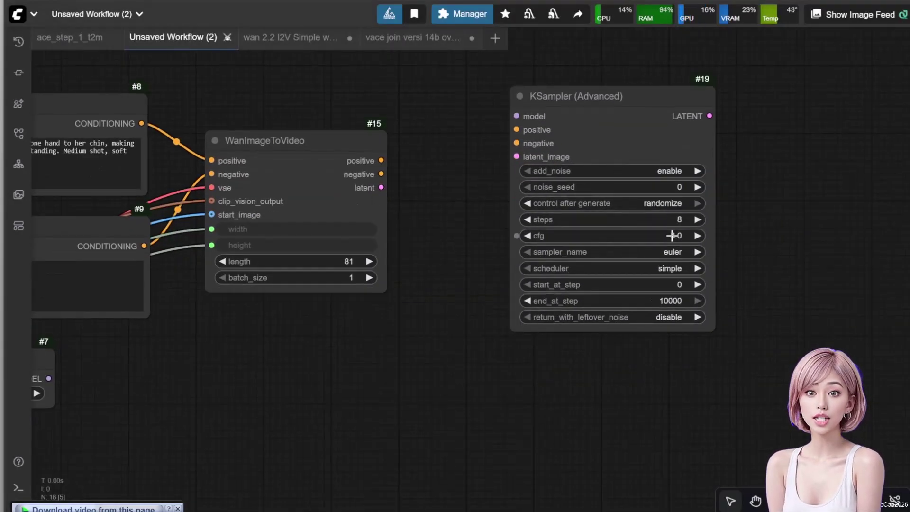
pyautogui.click(672, 251)
pyautogui.write('lcm')
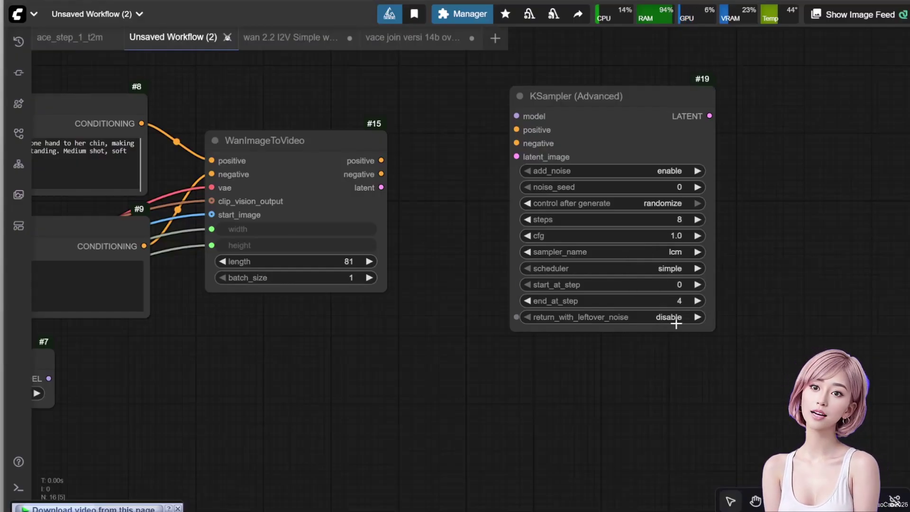
# Step: Connect the upper ModelSamplingSD3's MODEL and WanImageToVideo's positive, negative and latent outputs to the matching KSampler (Advanced) inputs
pyautogui.scroll(-3, 461, 334)
pyautogui.moveTo(461, 335); pyautogui.dragTo(583, 440)
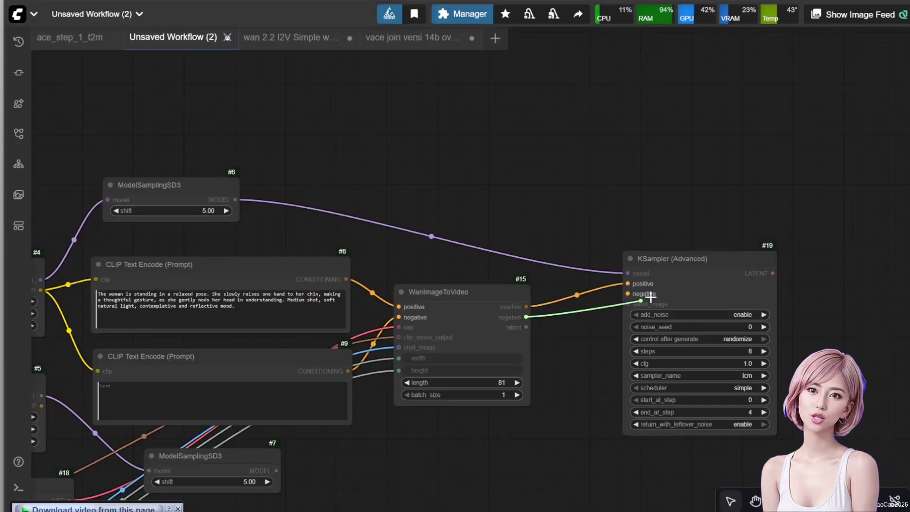
pyautogui.moveTo(578, 471); pyautogui.dragTo(389, 335)
# Step: Clone the KSampler (Advanced) node and place the copy directly below the original
pyautogui.scroll(4, 390, 335)
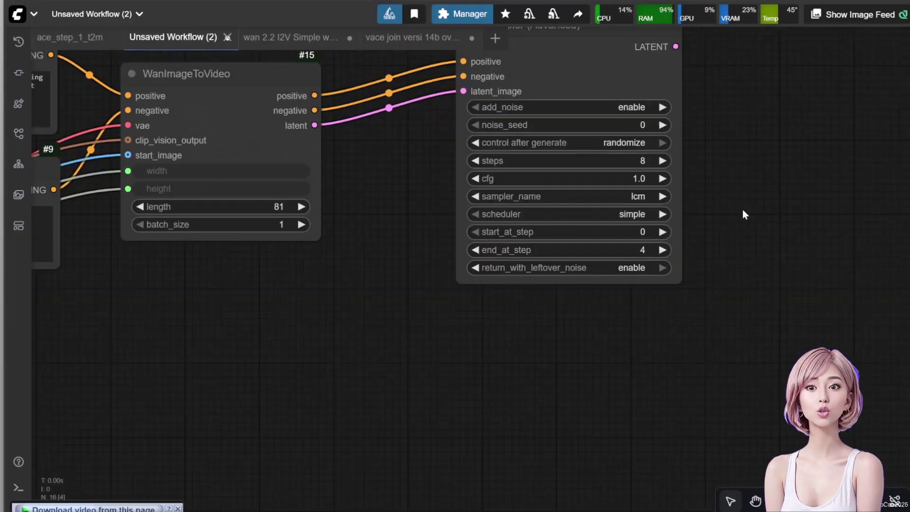
pyautogui.moveTo(721, 220); pyautogui.dragTo(720, 281)
pyautogui.click(602, 126)
pyautogui.rightClick(601, 126)
pyautogui.click(626, 434)
pyautogui.moveTo(541, 478); pyautogui.dragTo(541, 426)
pyautogui.moveTo(589, 50)
pyautogui.mouseDown()
pyautogui.moveTo(627, 207)
pyautogui.moveTo(596, 334)
pyautogui.mouseUp()
pyautogui.moveTo(373, 333)
pyautogui.mouseDown()
pyautogui.moveTo(417, 277)
pyautogui.moveTo(409, 222)
pyautogui.mouseUp()
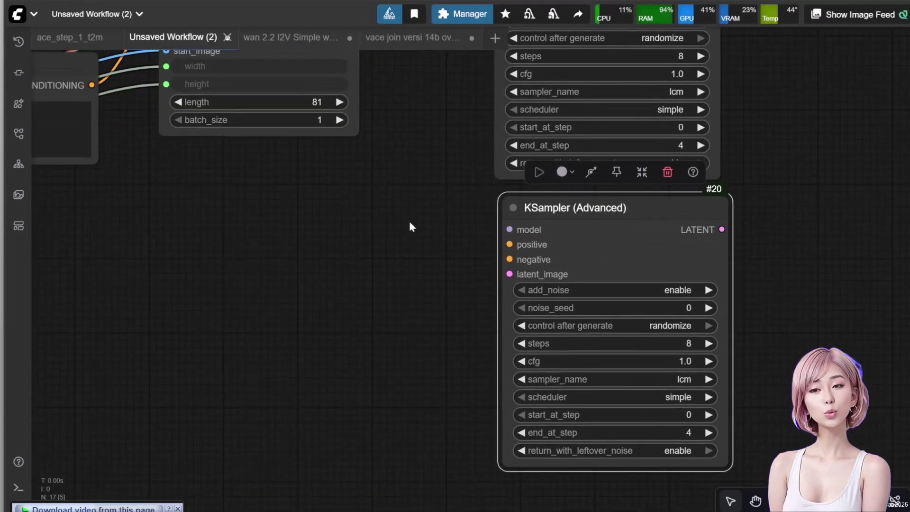
# Step: Set the cloned KSampler's add_noise to disable, start_at_step to 4, end_at_step to 8 and return_with_leftover_noise to disable
pyautogui.click(758, 255)
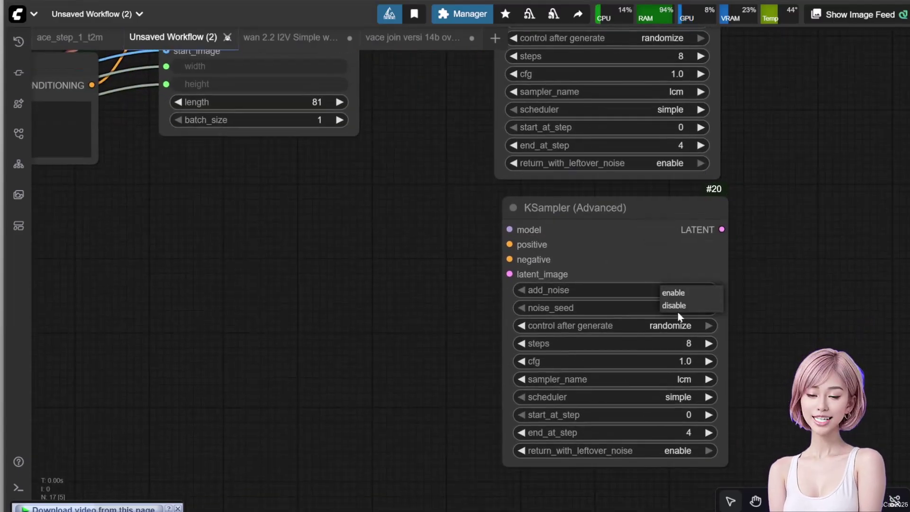
pyautogui.click(685, 419)
pyautogui.write('5')
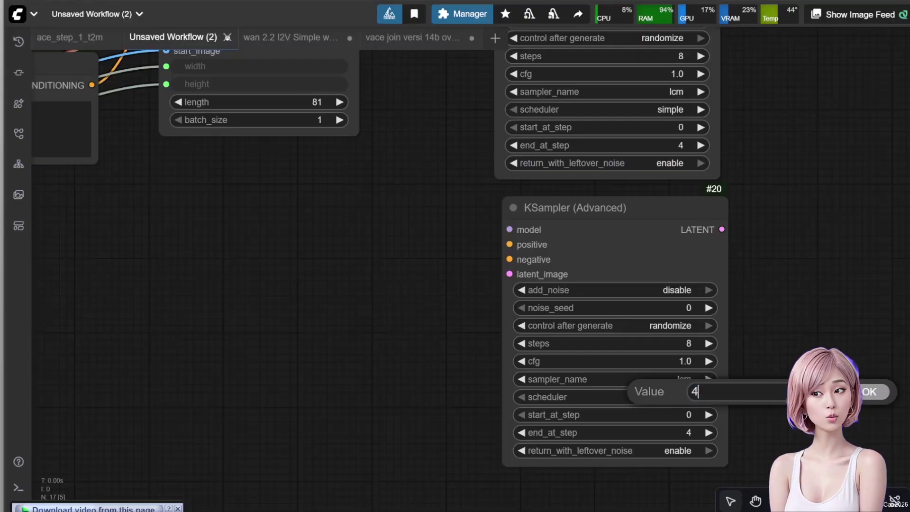
pyautogui.click(690, 433)
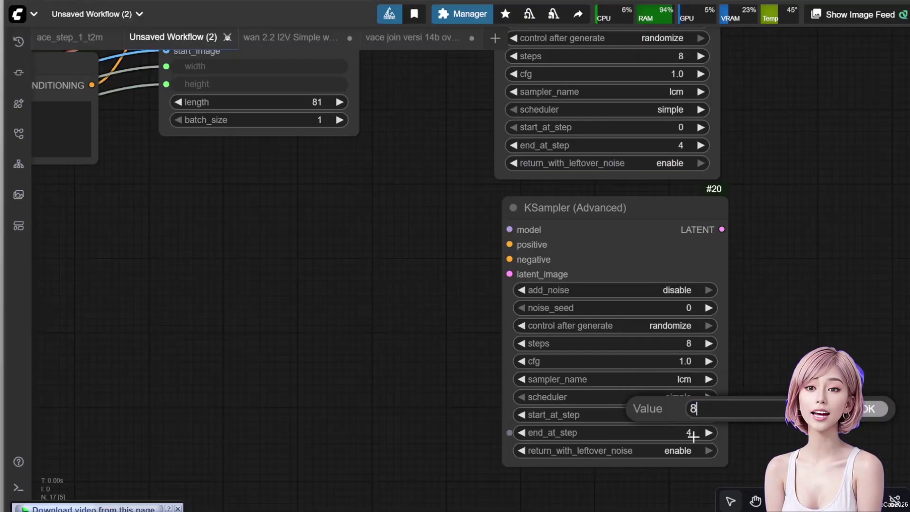
# Step: Connect the upper KSampler's LATENT to the lower KSampler's latent_image, and the lower ModelSamplingSD3's MODEL to its model input
pyautogui.scroll(3, 738, 274)
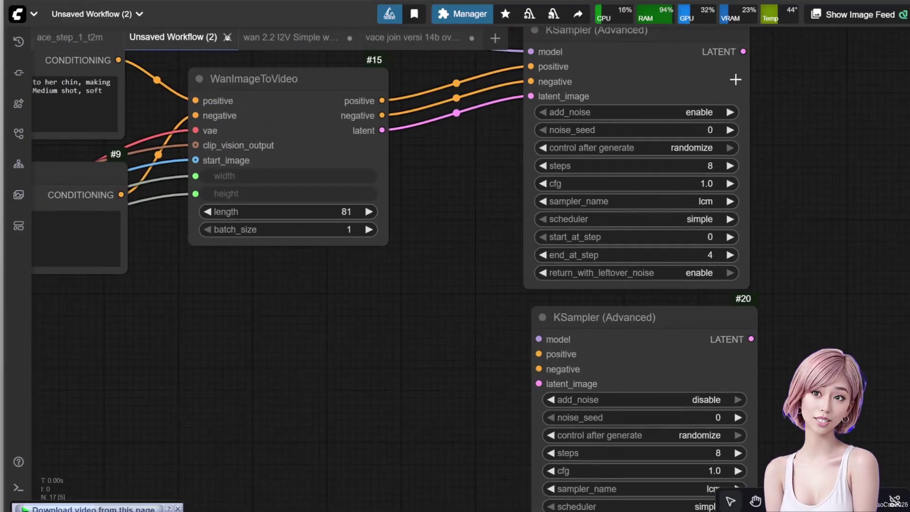
pyautogui.scroll(-3, 749, 283)
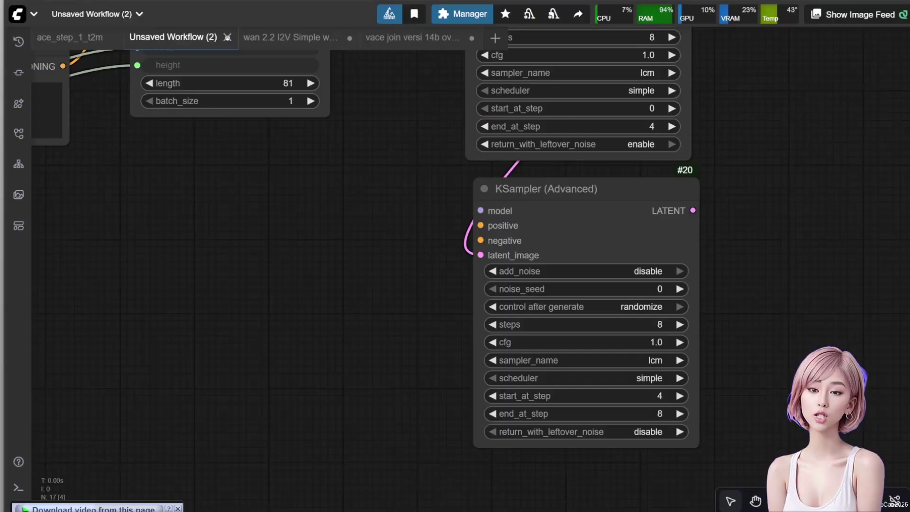
pyautogui.scroll(-4, 189, 331)
pyautogui.moveTo(144, 263); pyautogui.dragTo(493, 118)
pyautogui.scroll(-3, 402, 180)
pyautogui.moveTo(344, 240); pyautogui.dragTo(399, 316)
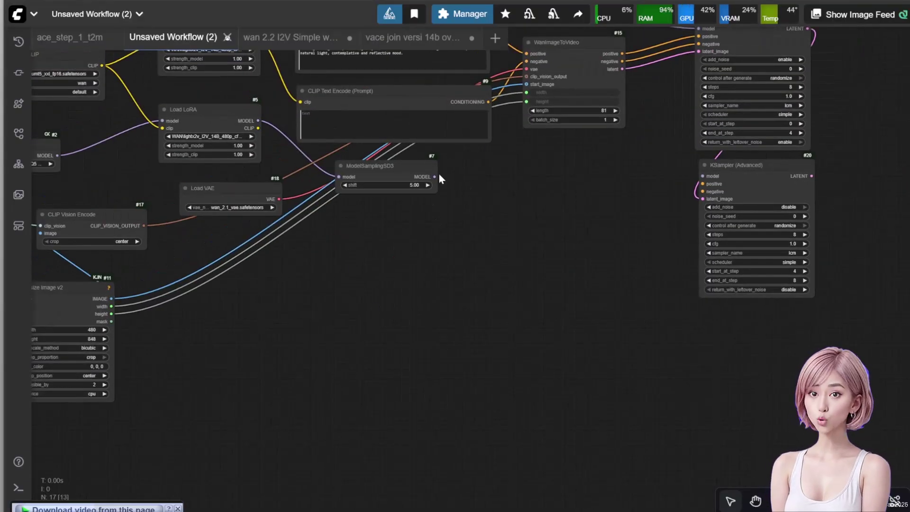
pyautogui.moveTo(677, 182); pyautogui.dragTo(703, 176)
# Step: Connect WanImageToVideo's positive and negative outputs to the lower KSampler (Advanced)'s positive and negative inputs
pyautogui.hscroll(3, 420, 386)
pyautogui.scroll(4, 473, 171)
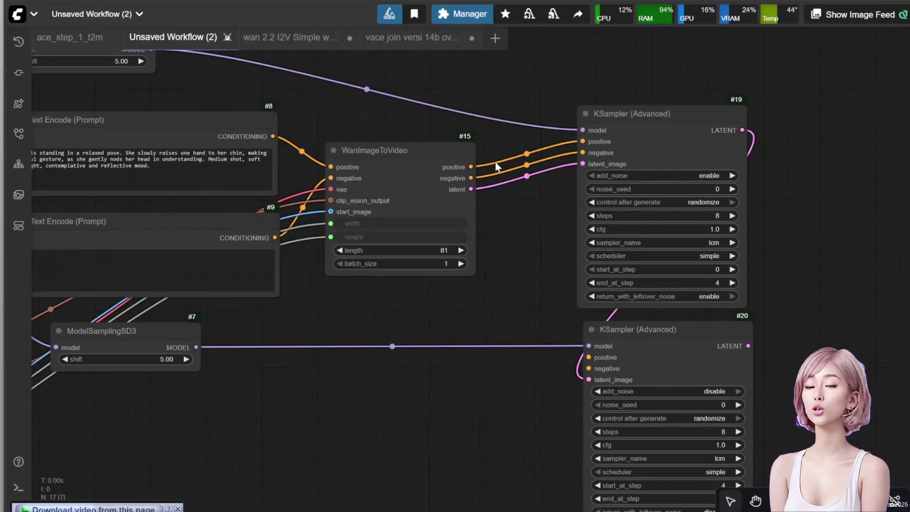
pyautogui.moveTo(471, 167); pyautogui.dragTo(590, 345)
pyautogui.moveTo(474, 178); pyautogui.dragTo(588, 368)
pyautogui.moveTo(465, 424); pyautogui.dragTo(440, 381)
# Step: Add a VAE Decode node to the right of the two KSampler (Advanced) nodes
pyautogui.moveTo(825, 234); pyautogui.dragTo(589, 219)
pyautogui.scroll(2, 589, 220)
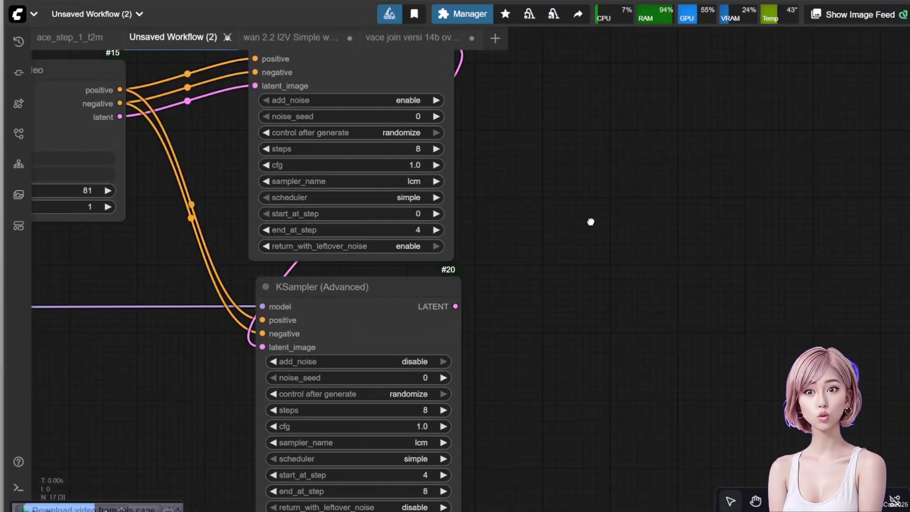
pyautogui.doubleClick(592, 219)
pyautogui.write('vae de')
pyautogui.press('Return')
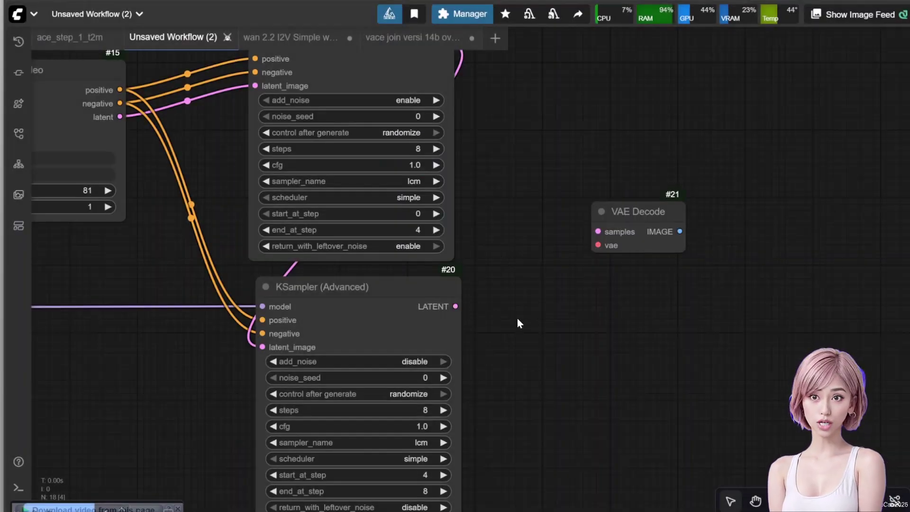
# Step: Feed VAE Decode with the lower KSampler's LATENT and the VAE output of Load VAE, moving Load VAE below WanImageToVideo
pyautogui.moveTo(532, 251); pyautogui.dragTo(598, 231)
pyautogui.scroll(-3, 598, 351)
pyautogui.moveTo(561, 402); pyautogui.dragTo(775, 332)
pyautogui.scroll(-3, 398, 361)
pyautogui.moveTo(398, 362); pyautogui.dragTo(471, 352)
pyautogui.scroll(-1, 384, 354)
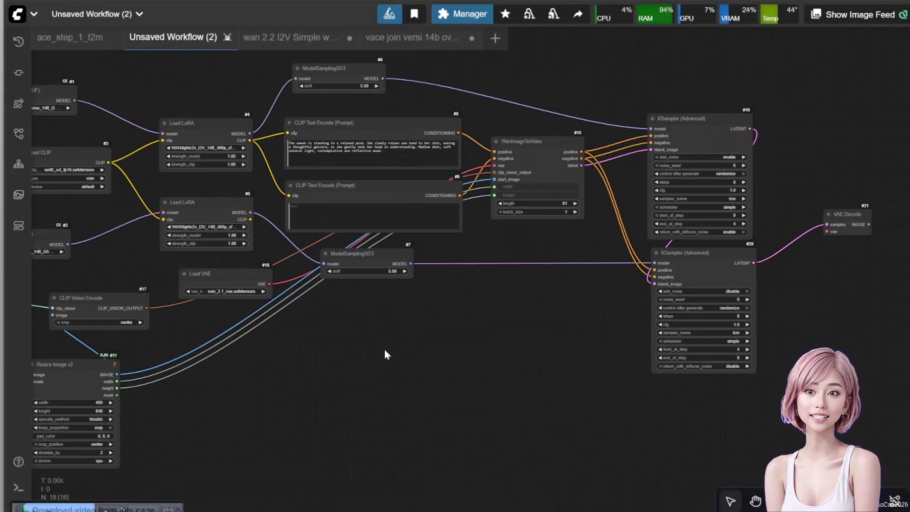
pyautogui.moveTo(251, 271); pyautogui.dragTo(526, 277)
pyautogui.moveTo(599, 293); pyautogui.dragTo(164, 385)
pyautogui.scroll(2, 165, 385)
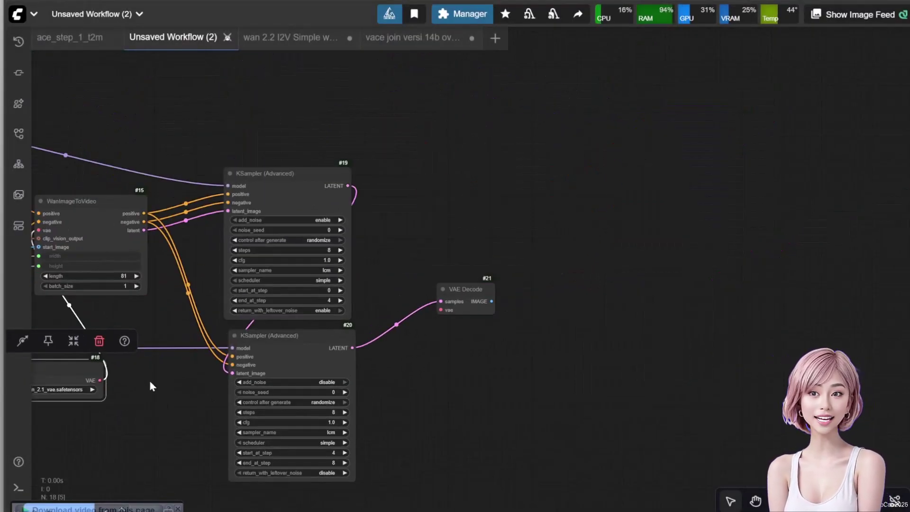
pyautogui.scroll(2, 499, 325)
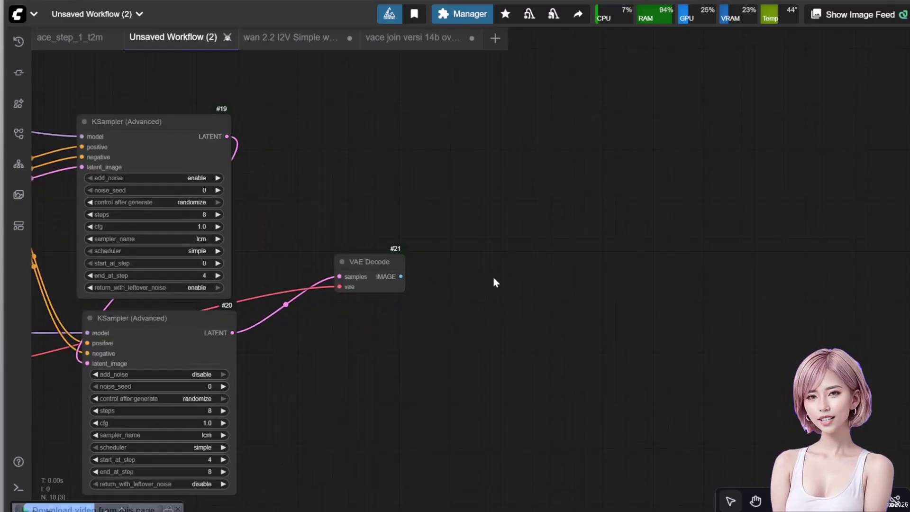
# Step: Add a VideoHelperSuite Video Combine node to the right of VAE Decode and connect VAE Decode's IMAGE to its images input
pyautogui.doubleClick(492, 276)
pyautogui.write('video com')
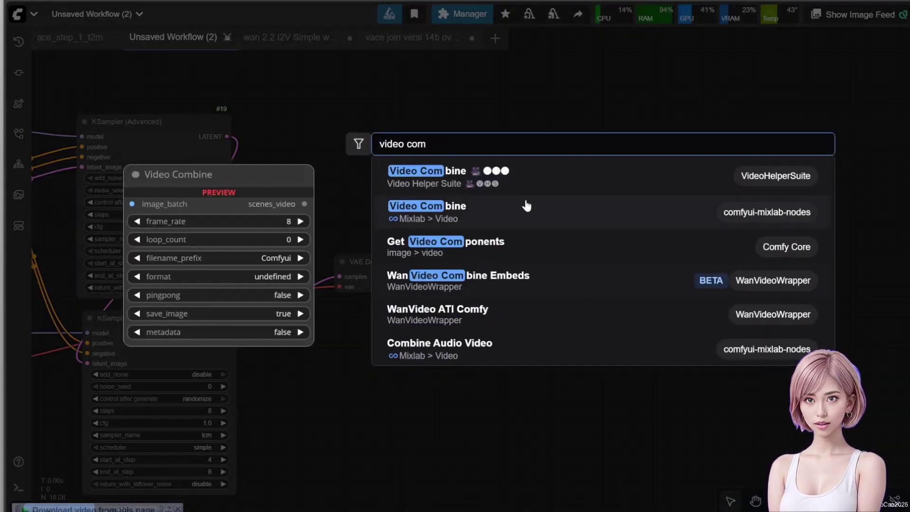
pyautogui.press('Return')
pyautogui.scroll(1, 507, 166)
pyautogui.scroll(3, 696, 389)
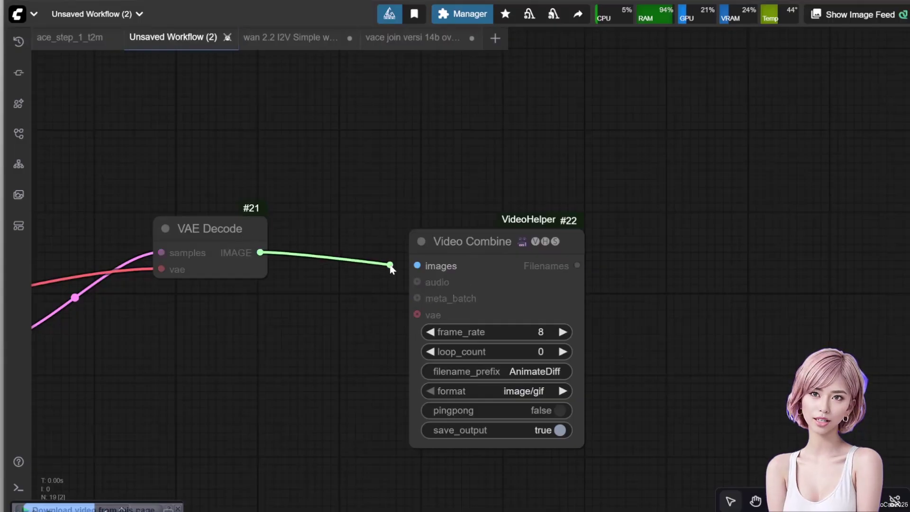
# Step: Set Video Combine's frame_rate to 25, filename_prefix to myout\test_i2v_wan2.2 and format to video/h264-mp4
pyautogui.click(541, 331)
pyautogui.click(540, 332)
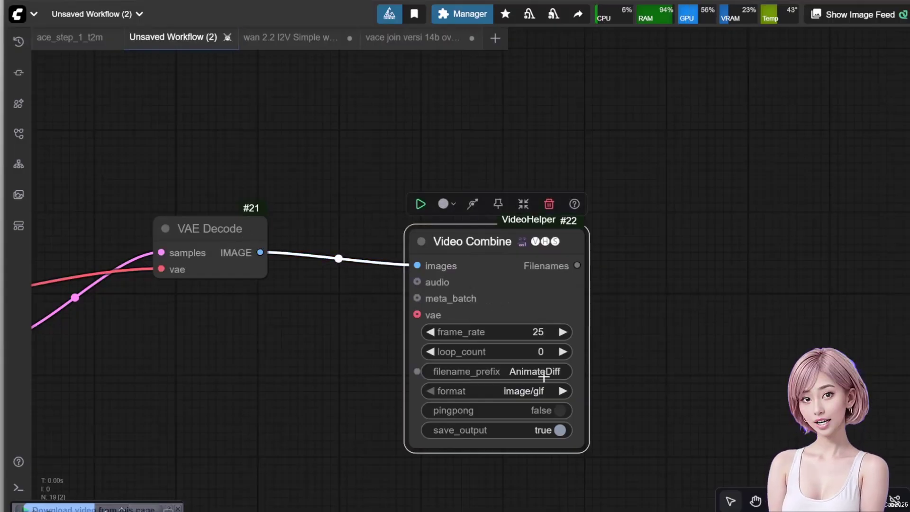
pyautogui.click(563, 391)
pyautogui.click(526, 391)
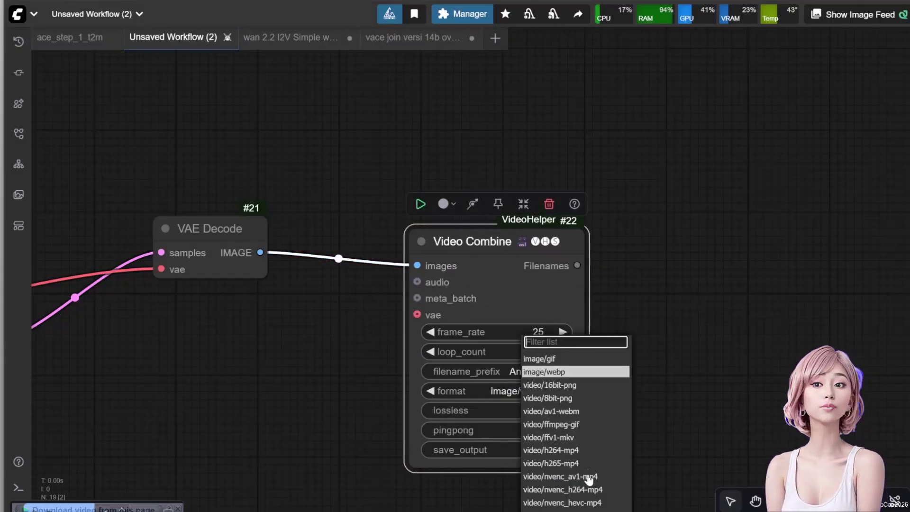
pyautogui.click(593, 495)
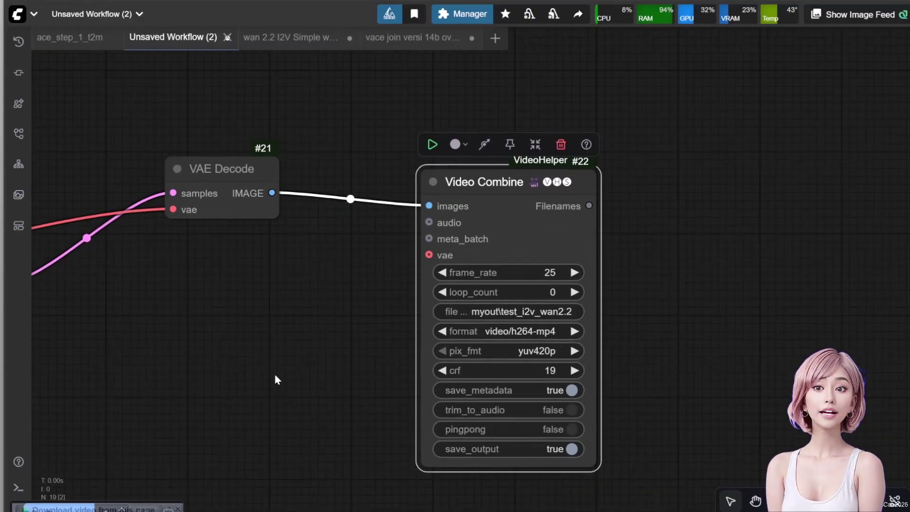
# Step: Examine the completed node graph and the generated video preview in the Video Combine node
pyautogui.scroll(-1, 275, 377)
pyautogui.scroll(-10, 274, 377)
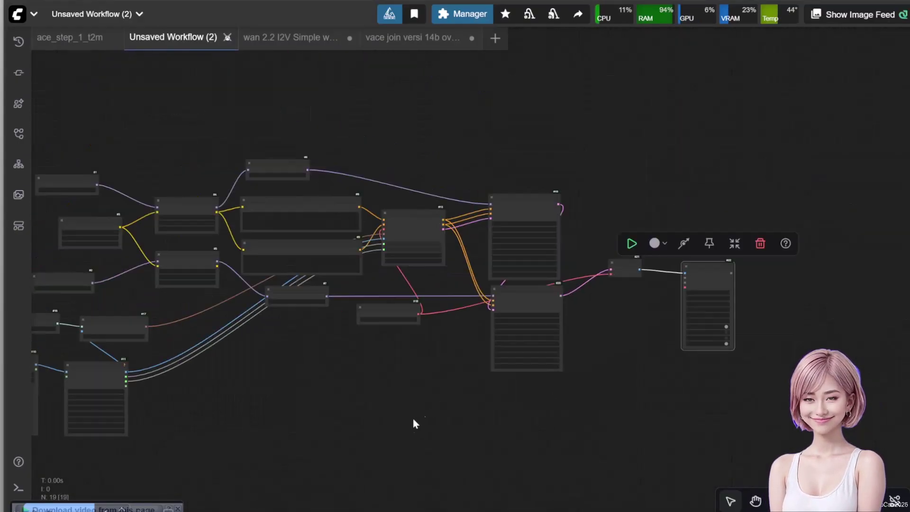
pyautogui.scroll(1, 437, 380)
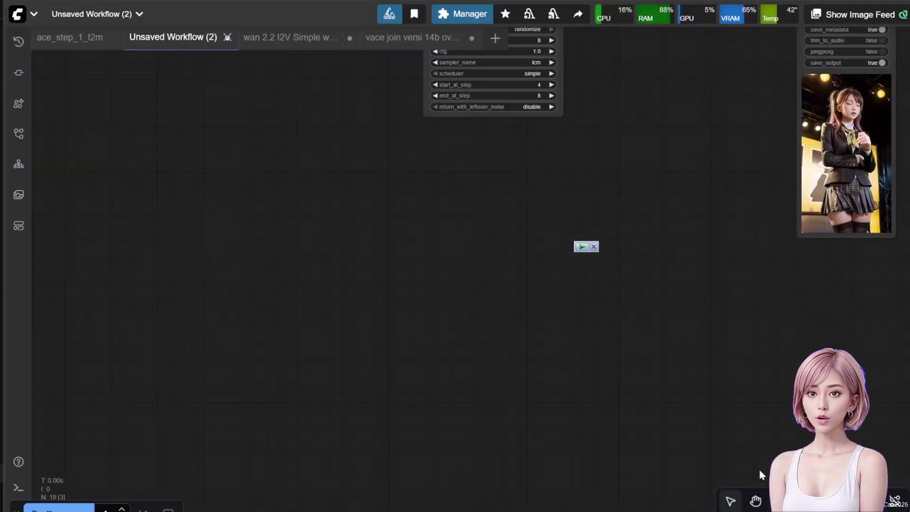
pyautogui.scroll(8, 548, 309)
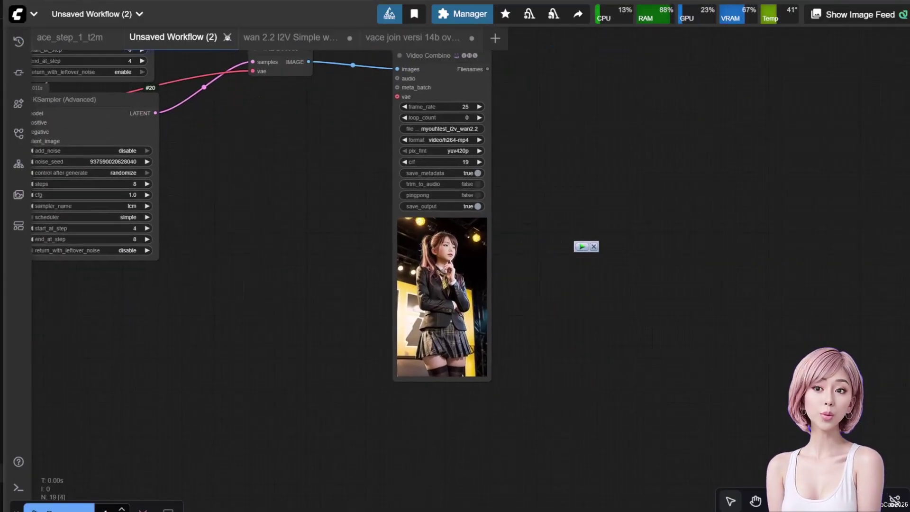
pyautogui.scroll(2, 548, 309)
pyautogui.moveTo(579, 278); pyautogui.dragTo(700, 281)
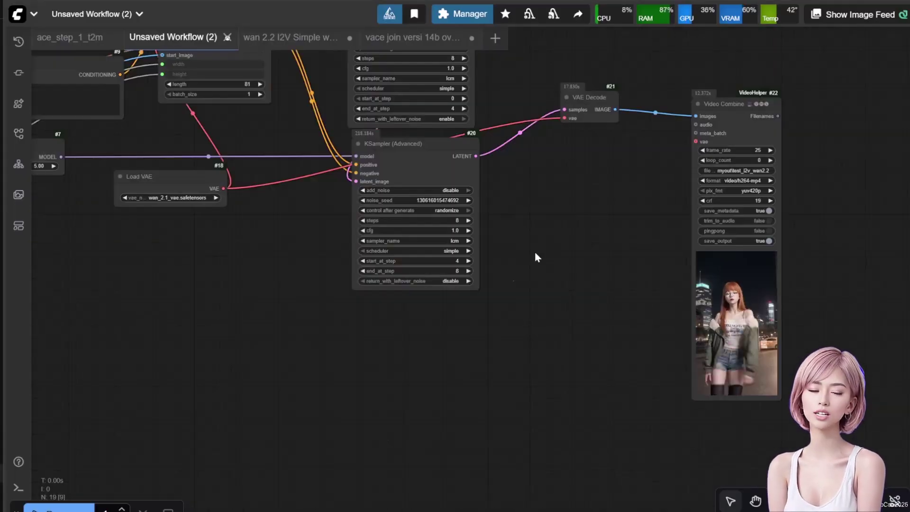
# Step: Examine the positive prompt, the source image, the resize settings and the sampler chain behind the generated videos
pyautogui.moveTo(536, 258); pyautogui.dragTo(824, 466)
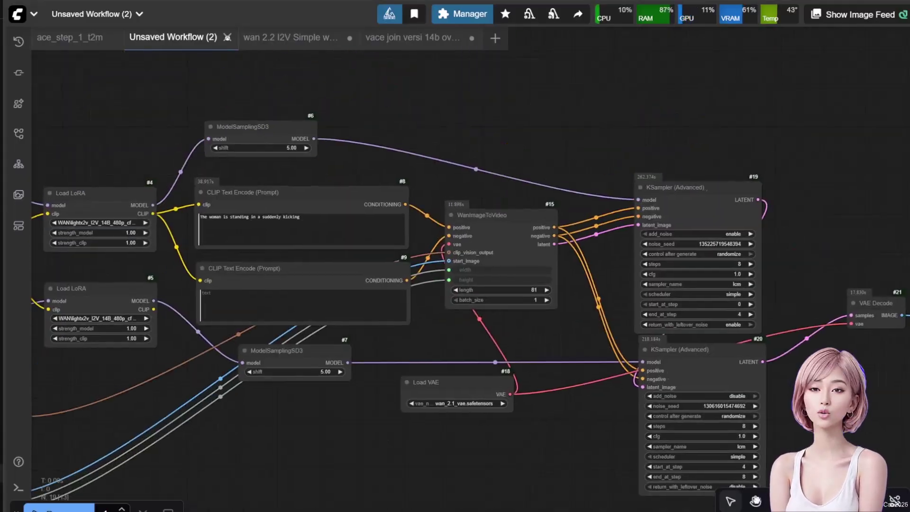
pyautogui.scroll(7, 256, 202)
pyautogui.scroll(-5, 509, 166)
pyautogui.moveTo(729, 370); pyautogui.dragTo(265, 130)
pyautogui.scroll(6, 611, 328)
pyautogui.moveTo(673, 350); pyautogui.dragTo(344, 161)
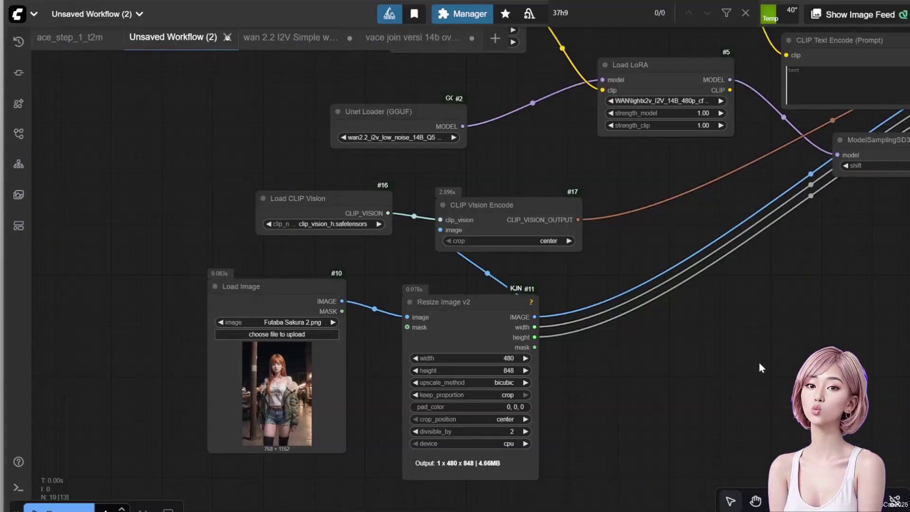
pyautogui.moveTo(760, 365); pyautogui.dragTo(33, 326)
pyautogui.scroll(-1, 536, 354)
pyautogui.scroll(7, 714, 325)
pyautogui.moveTo(903, 339); pyautogui.dragTo(756, 236)
pyautogui.scroll(-8, 757, 235)
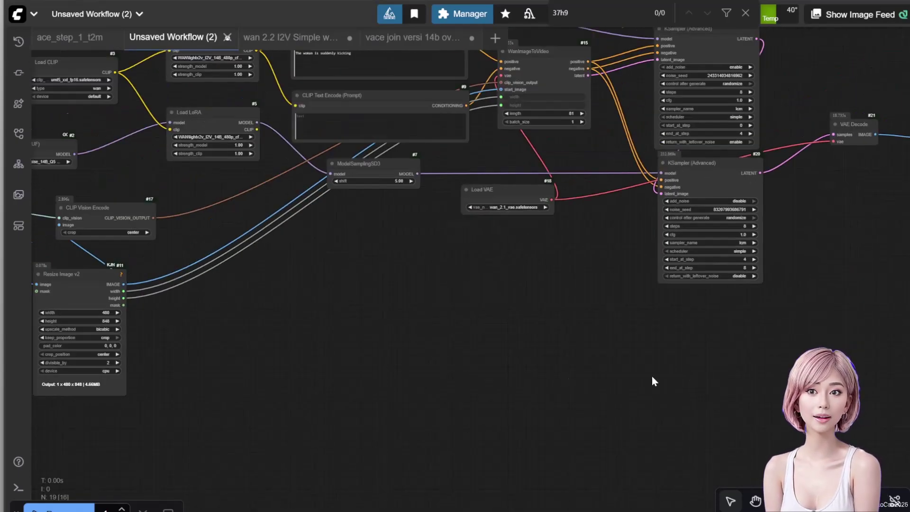